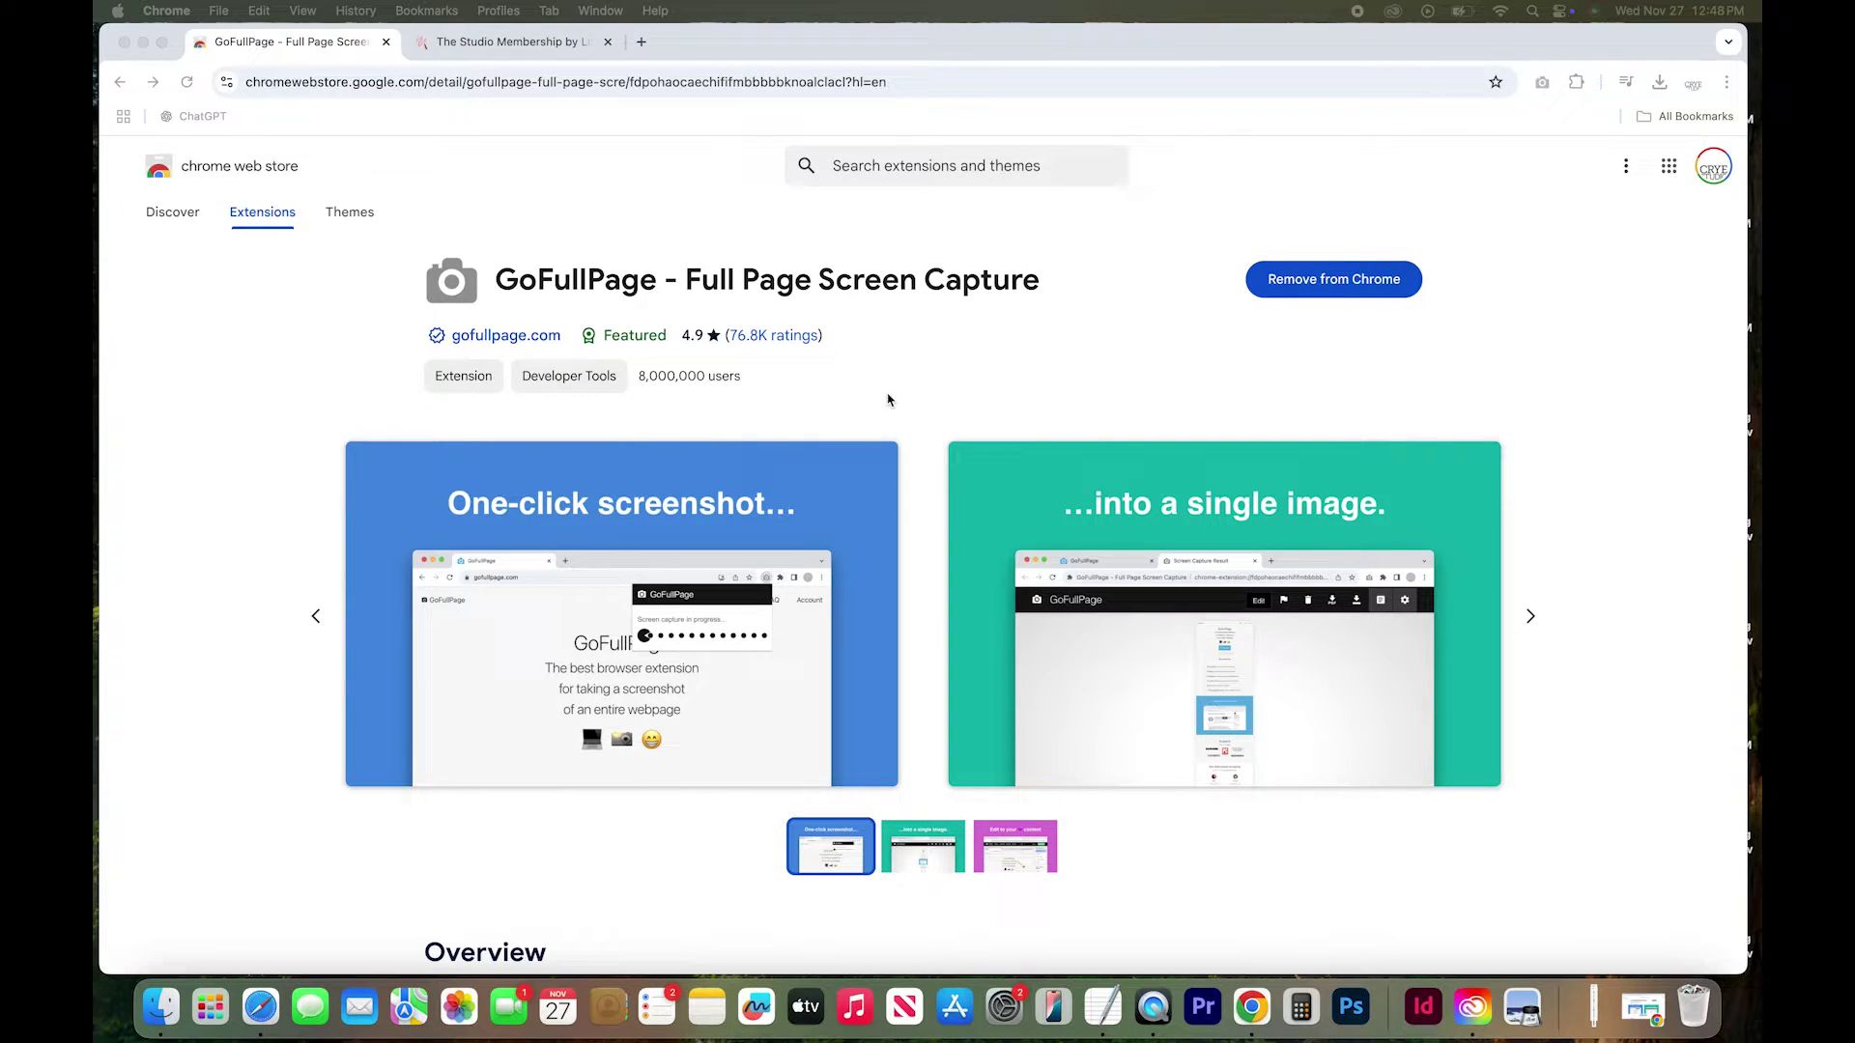
Bring Chrome to the front and look over the installed extensions list
{"action": "left_click", "coordinate": [888, 400]}
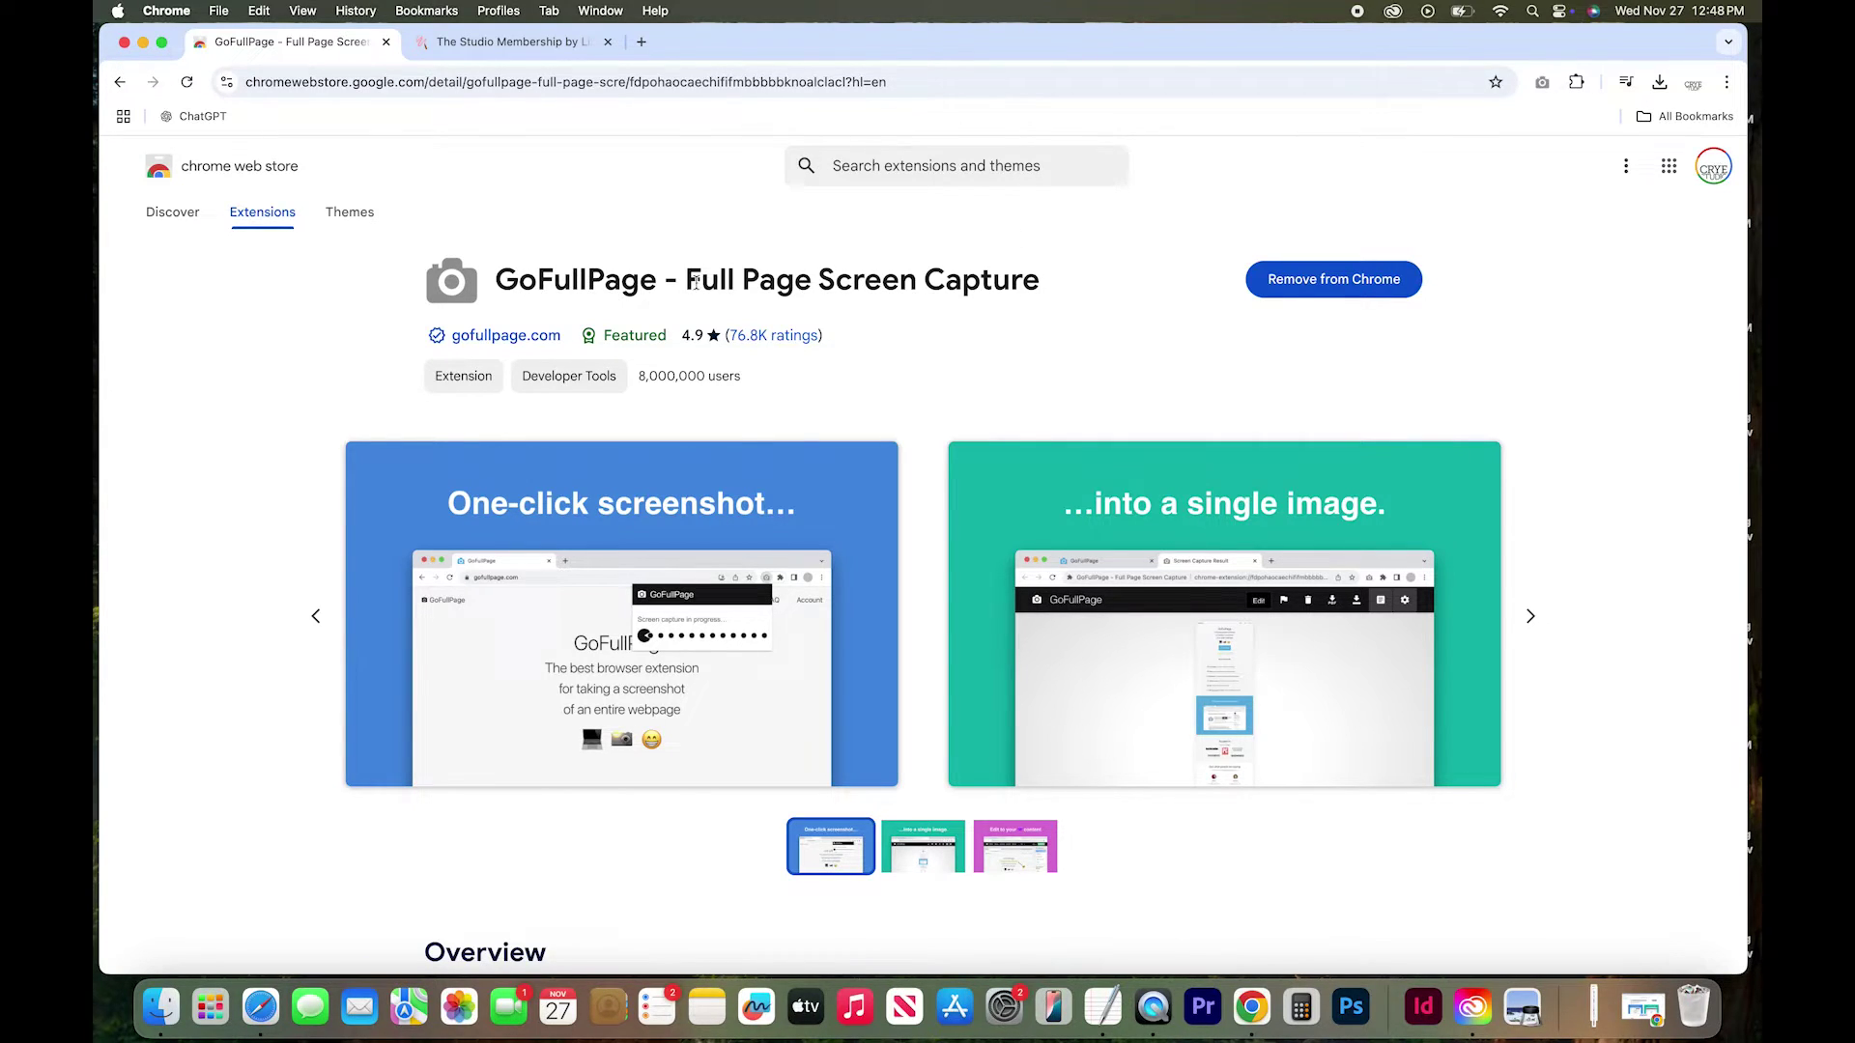
{"action": "left_click_drag", "start_coordinate": [1044, 286], "coordinate": [497, 288]}
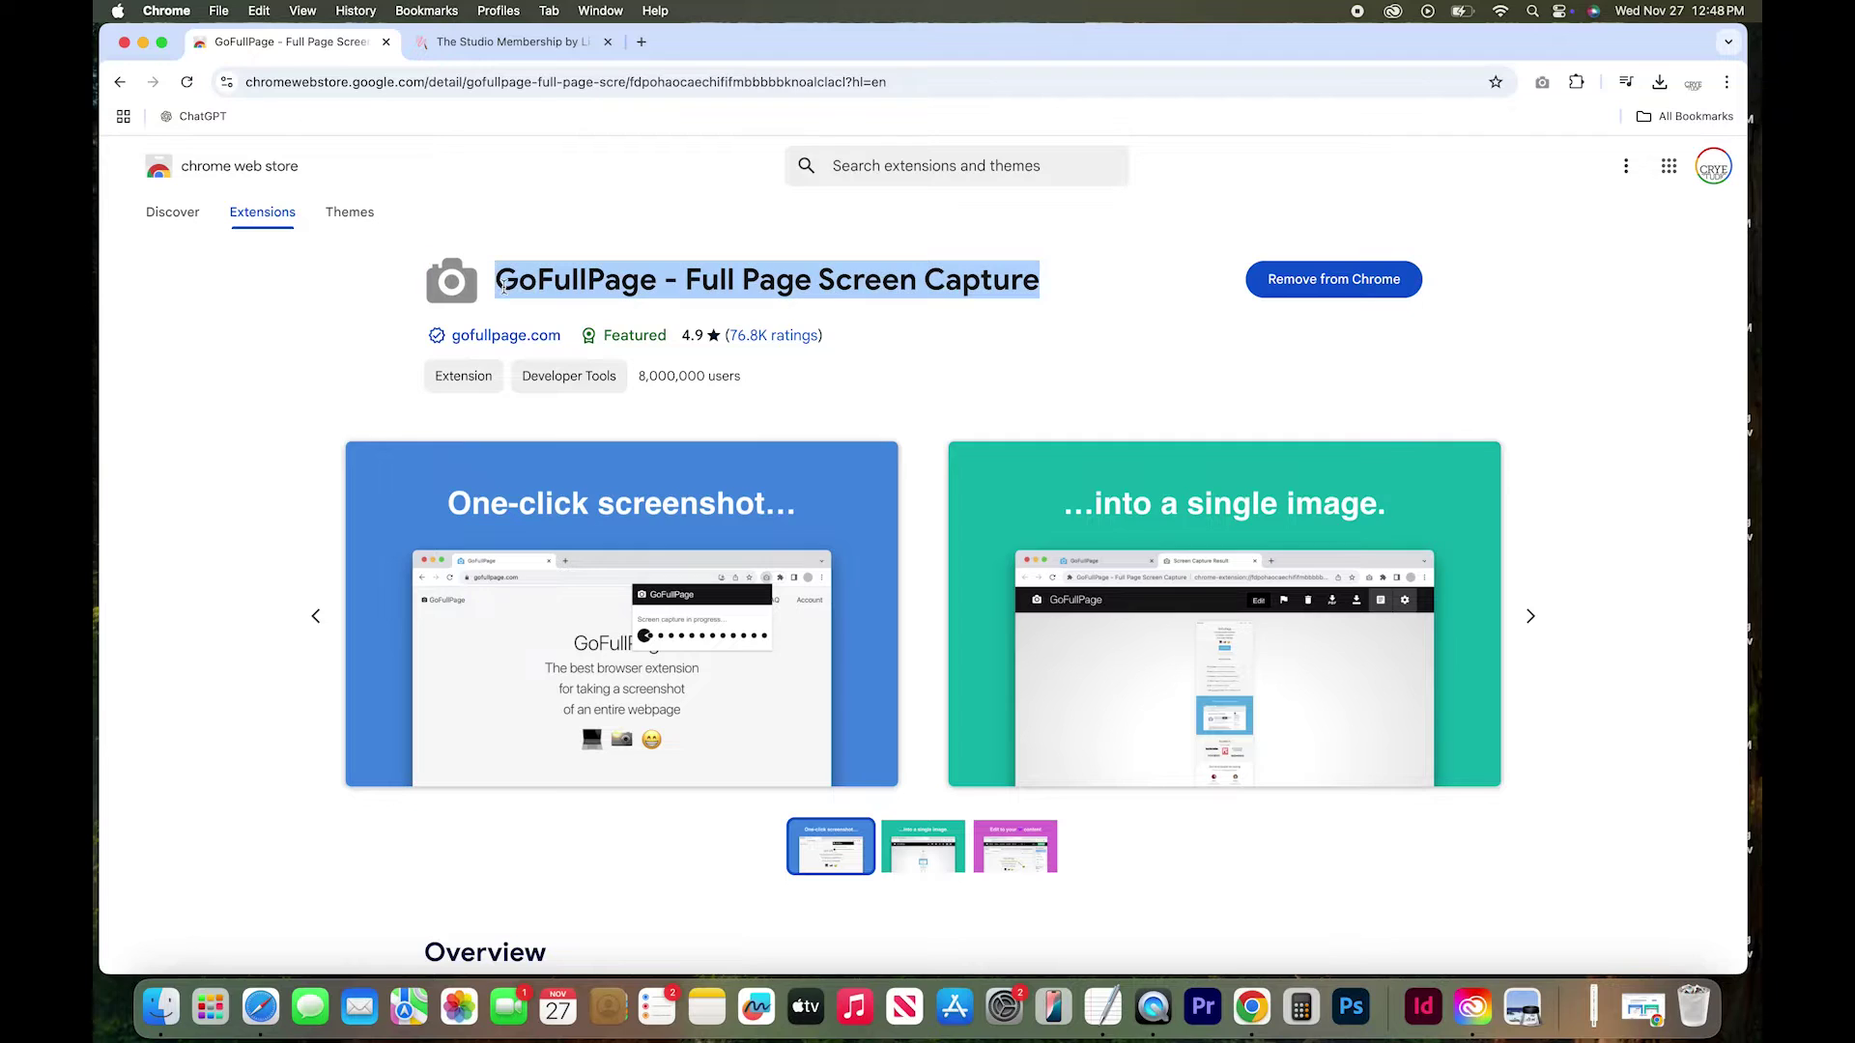
{"action": "left_click", "coordinate": [655, 285]}
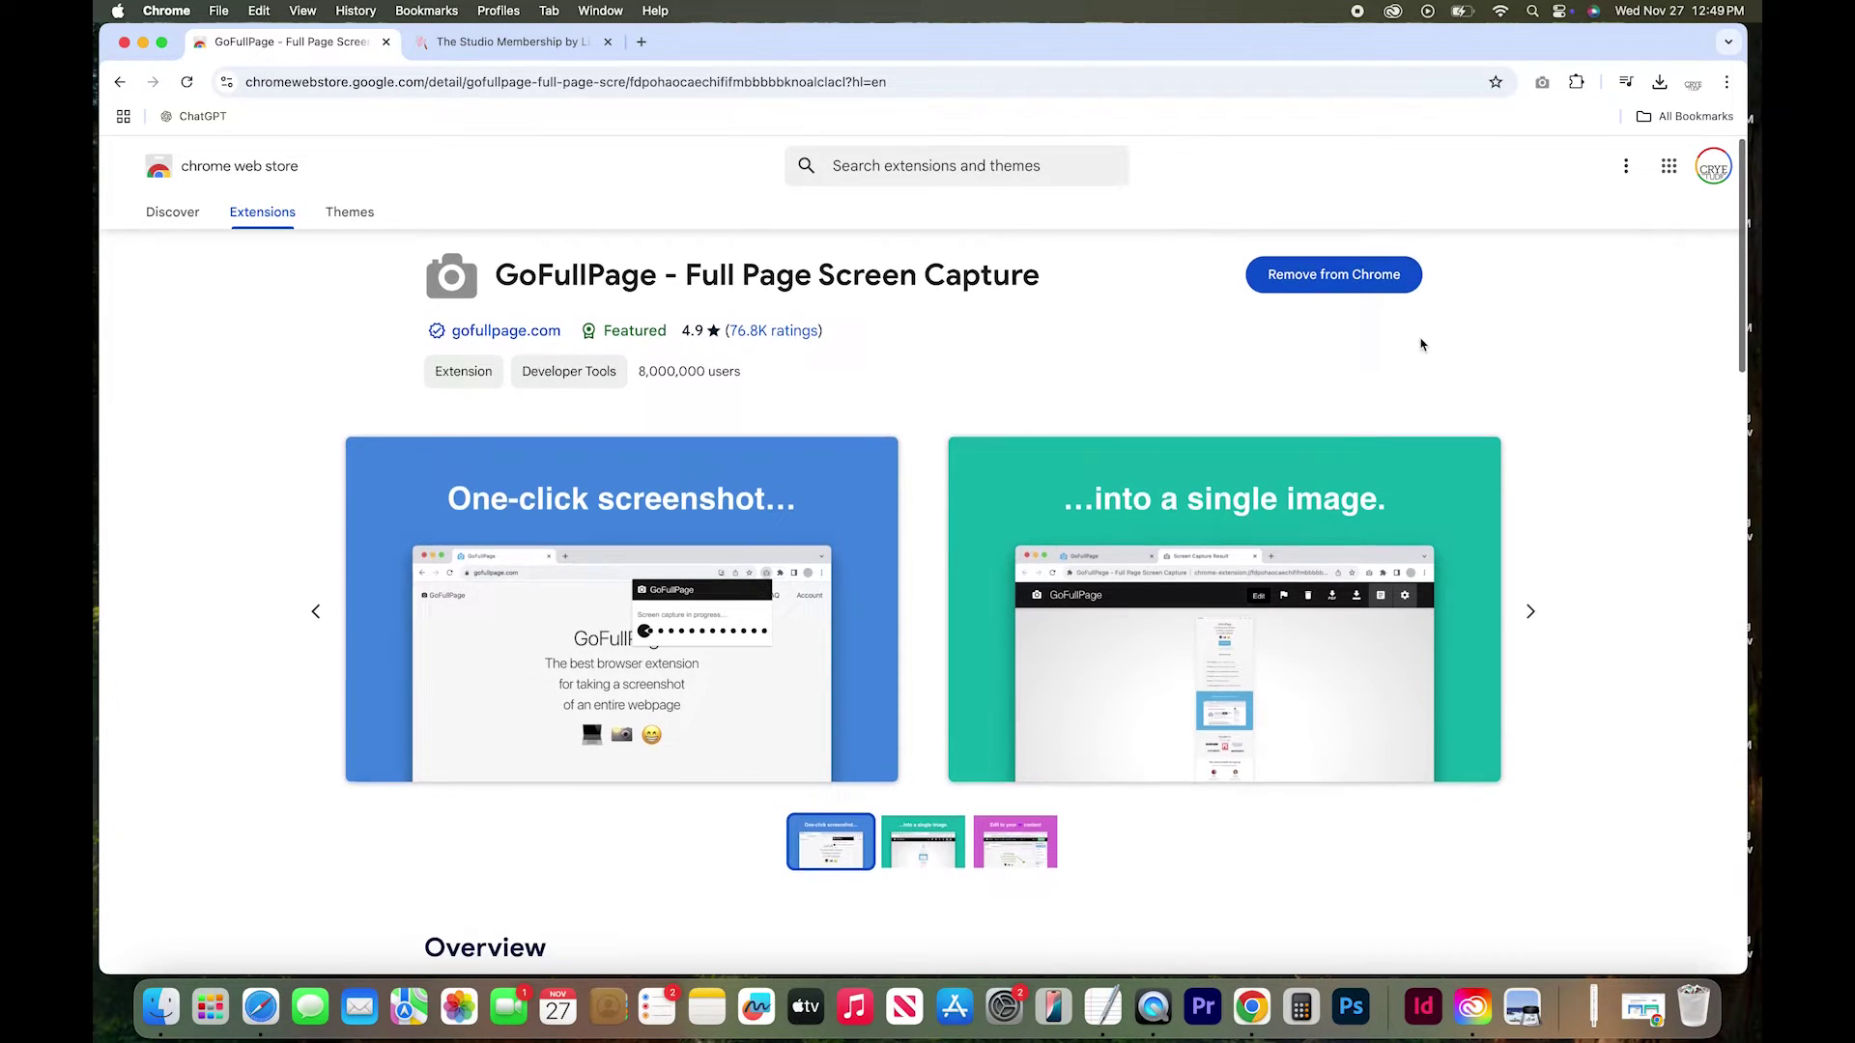
{"action": "scroll", "coordinate": [1539, 322], "scroll_direction": "up", "scroll_amount": 1}
{"action": "scroll", "coordinate": [1575, 243], "scroll_direction": "down", "scroll_amount": 1}
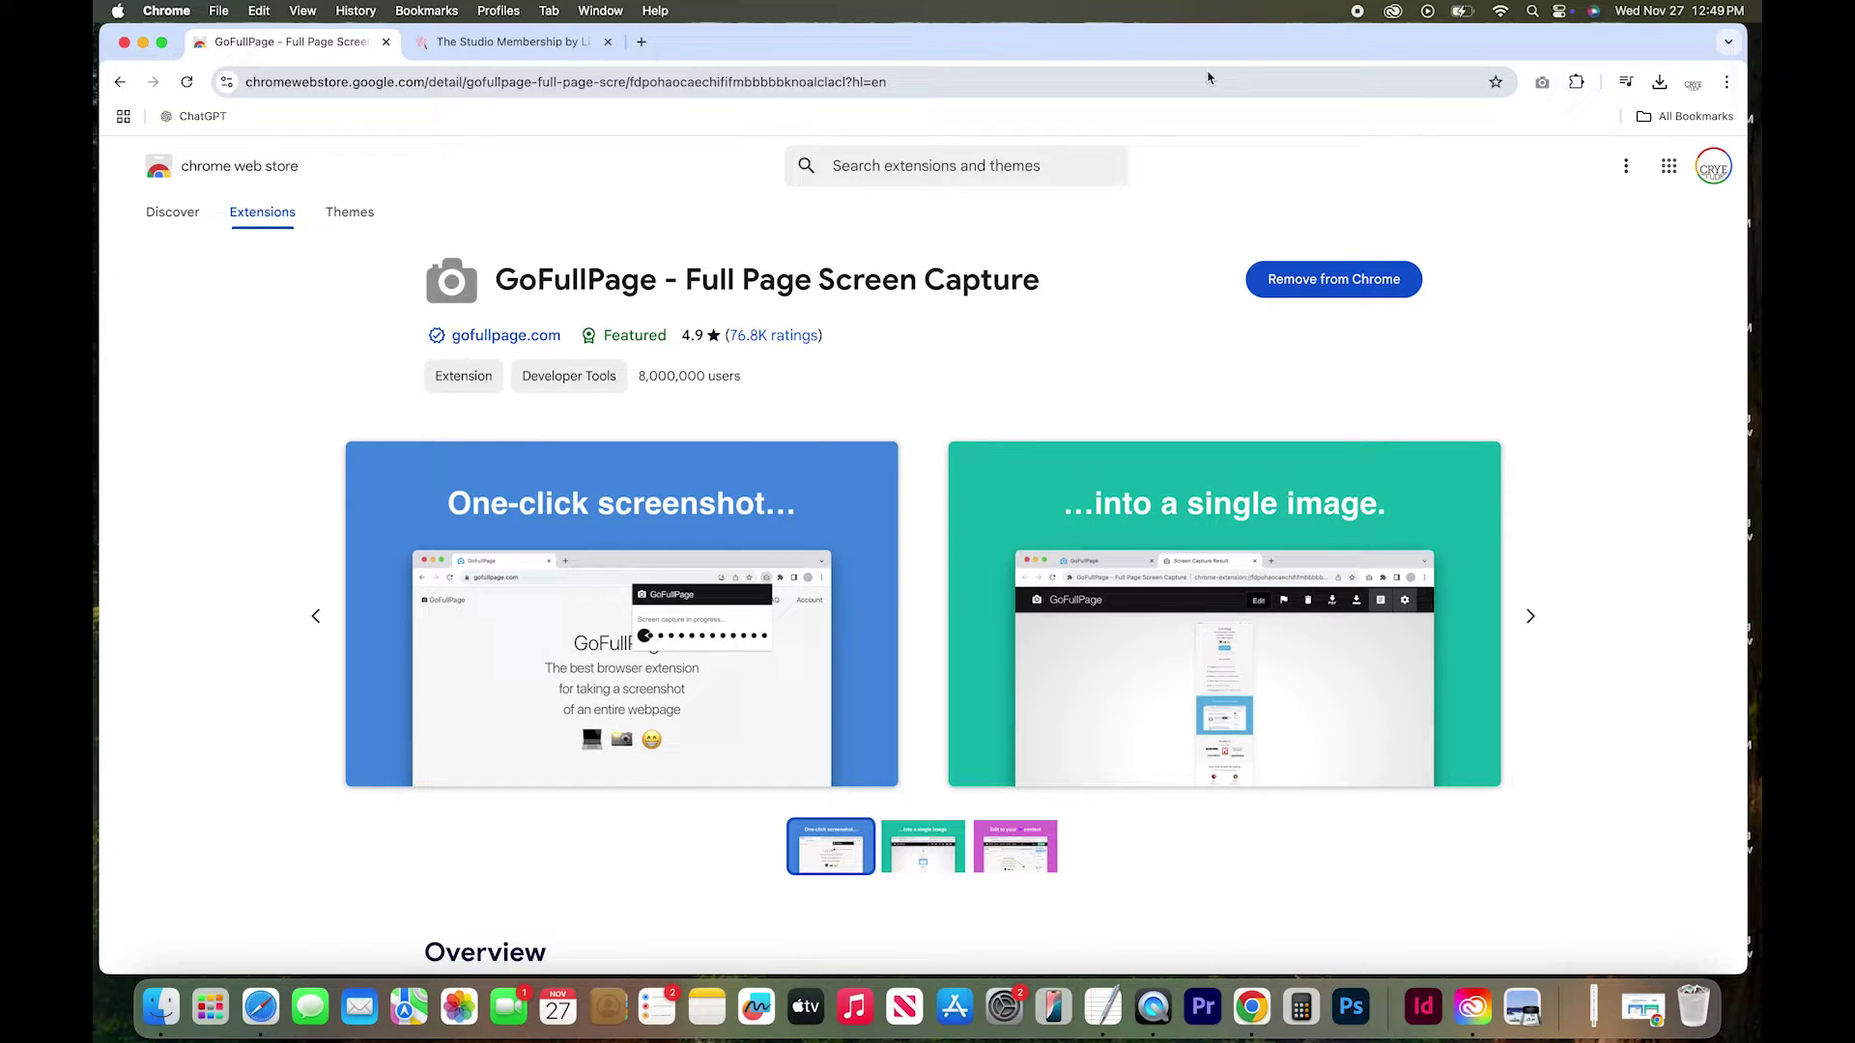
{"action": "left_click", "coordinate": [1577, 83]}
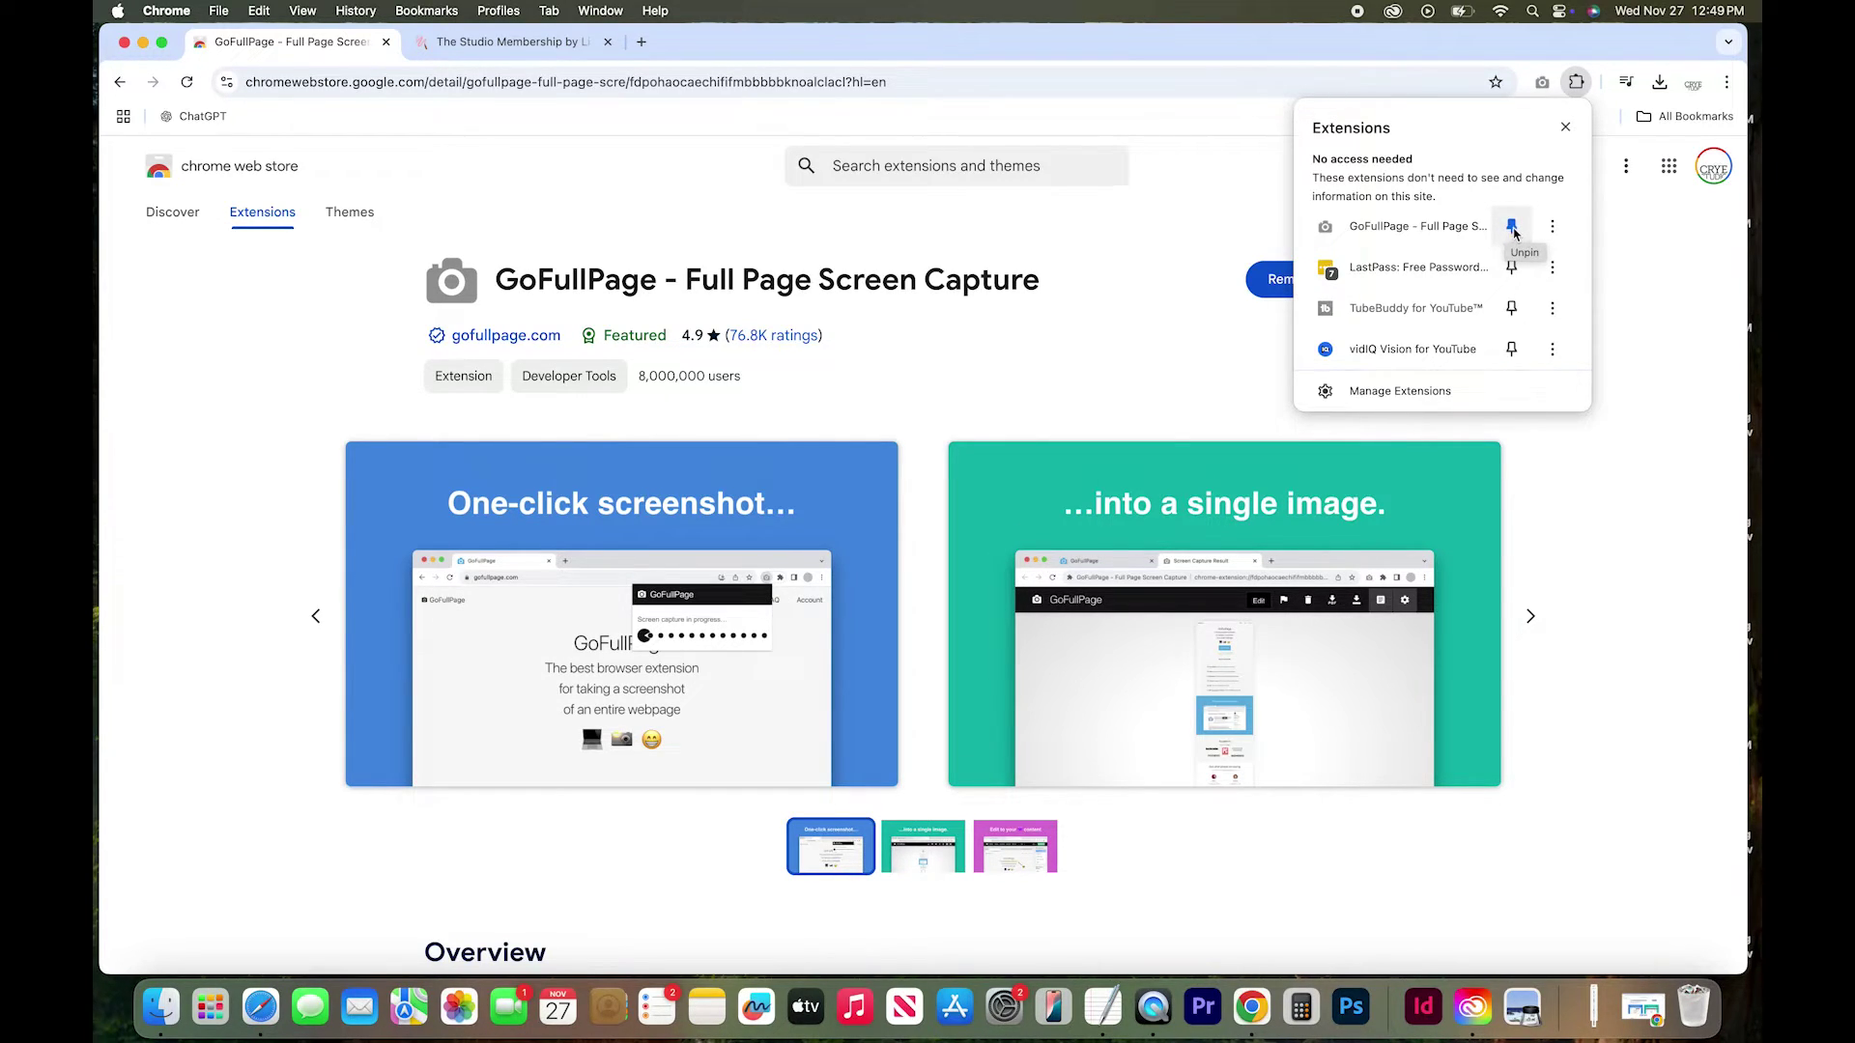
{"action": "left_click", "coordinate": [1567, 127]}
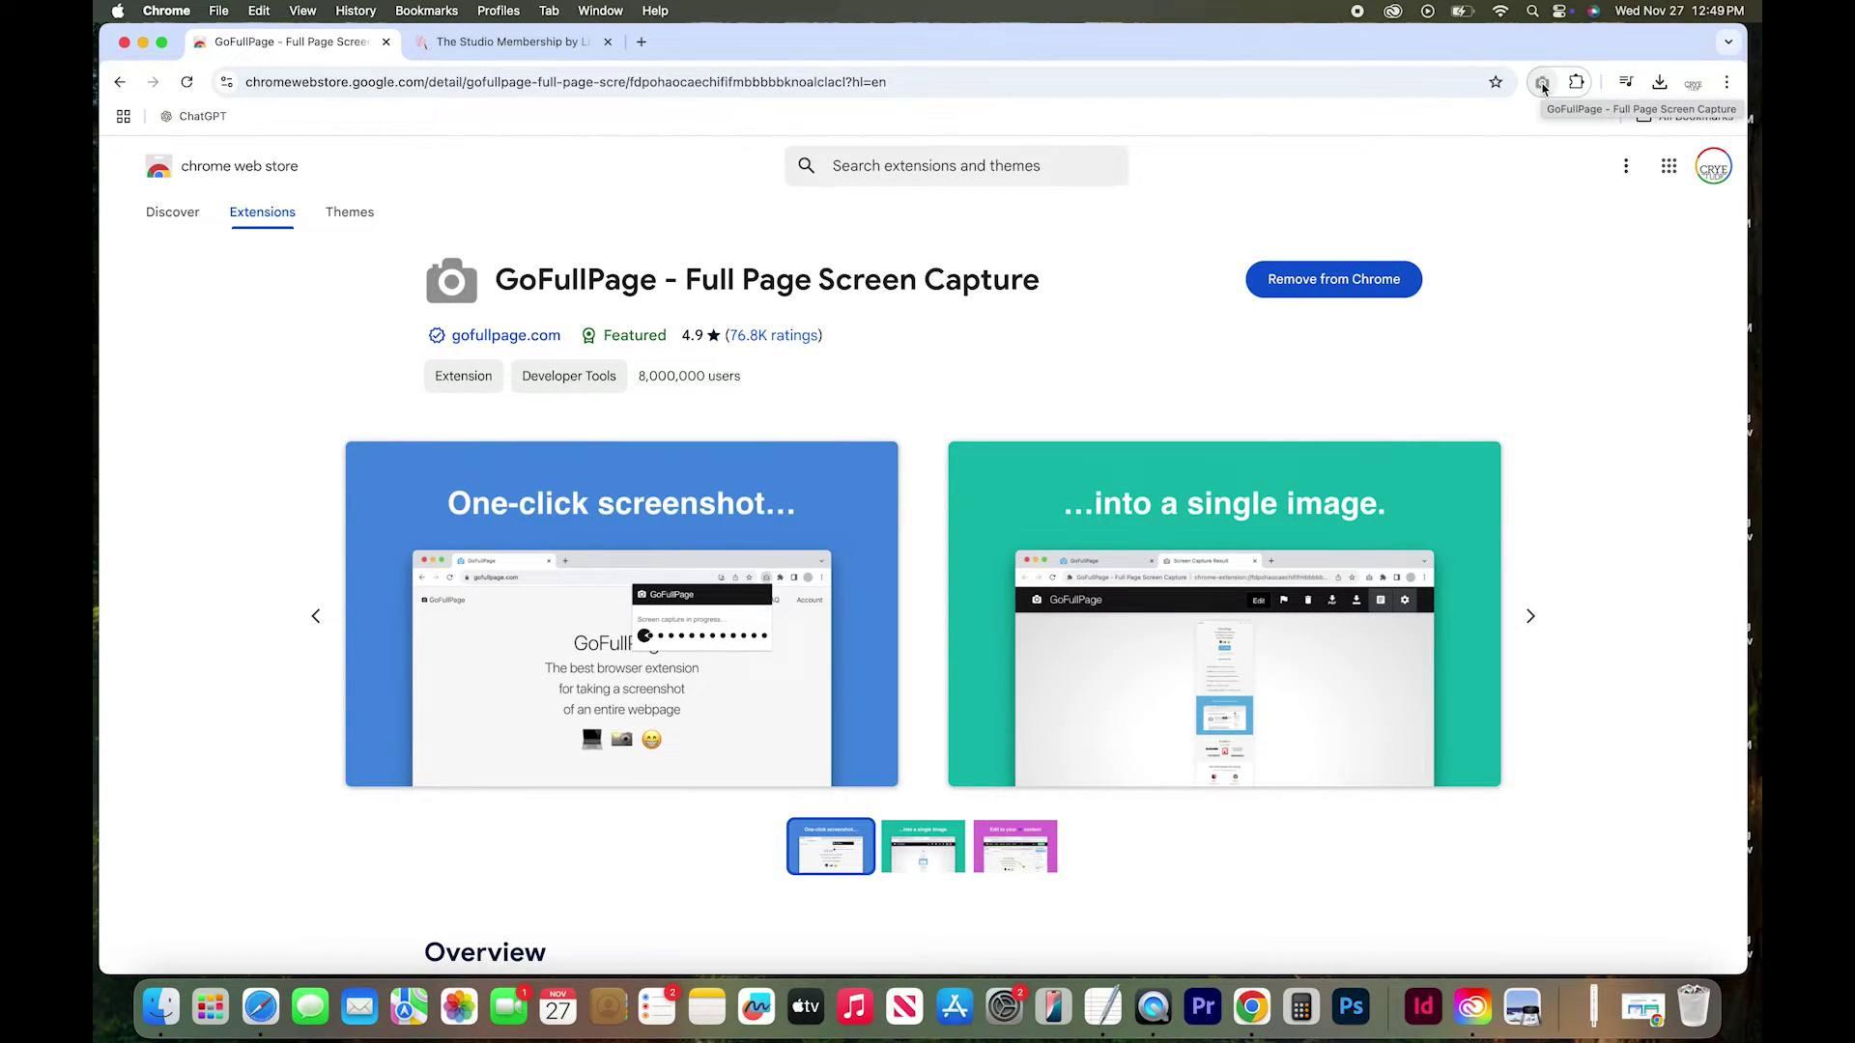
Capture the Studio Membership tab as one full-page screenshot with GoFullPage
{"action": "left_click", "coordinate": [510, 45]}
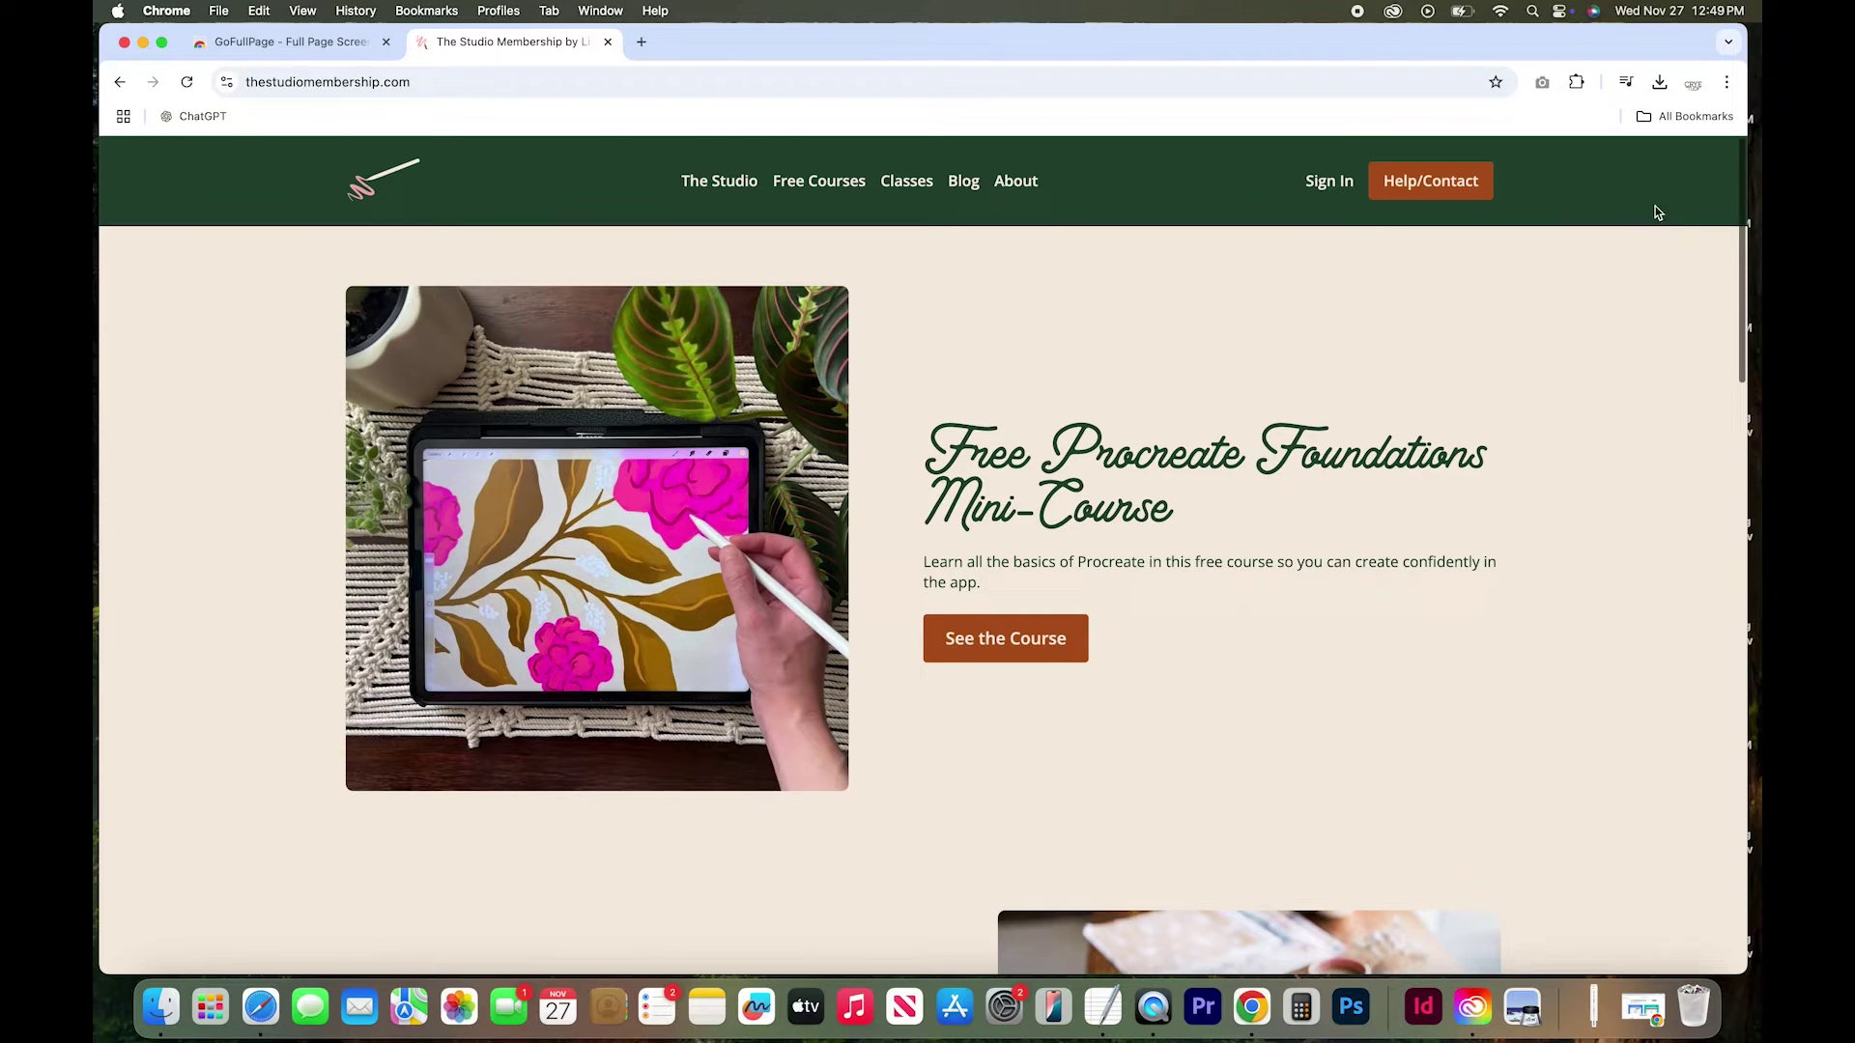
{"action": "left_click", "coordinate": [1544, 90]}
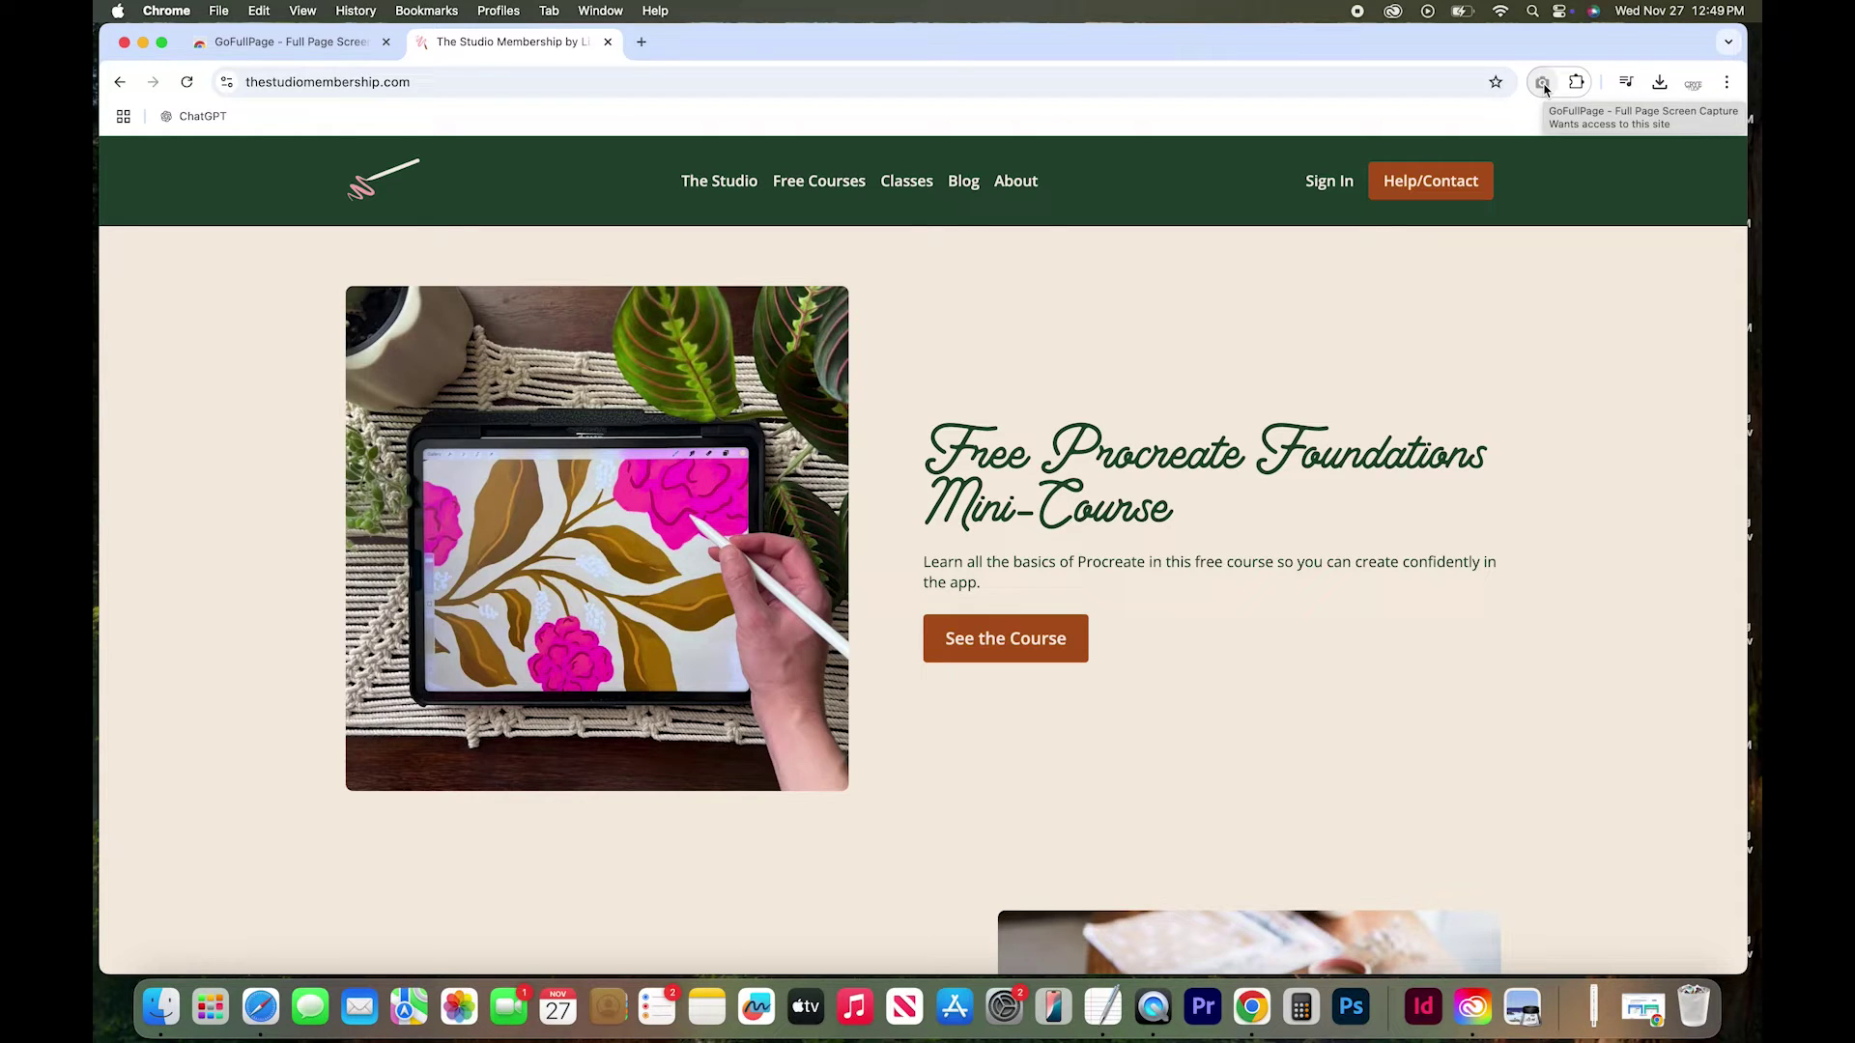
{"action": "left_click", "coordinate": [1543, 87]}
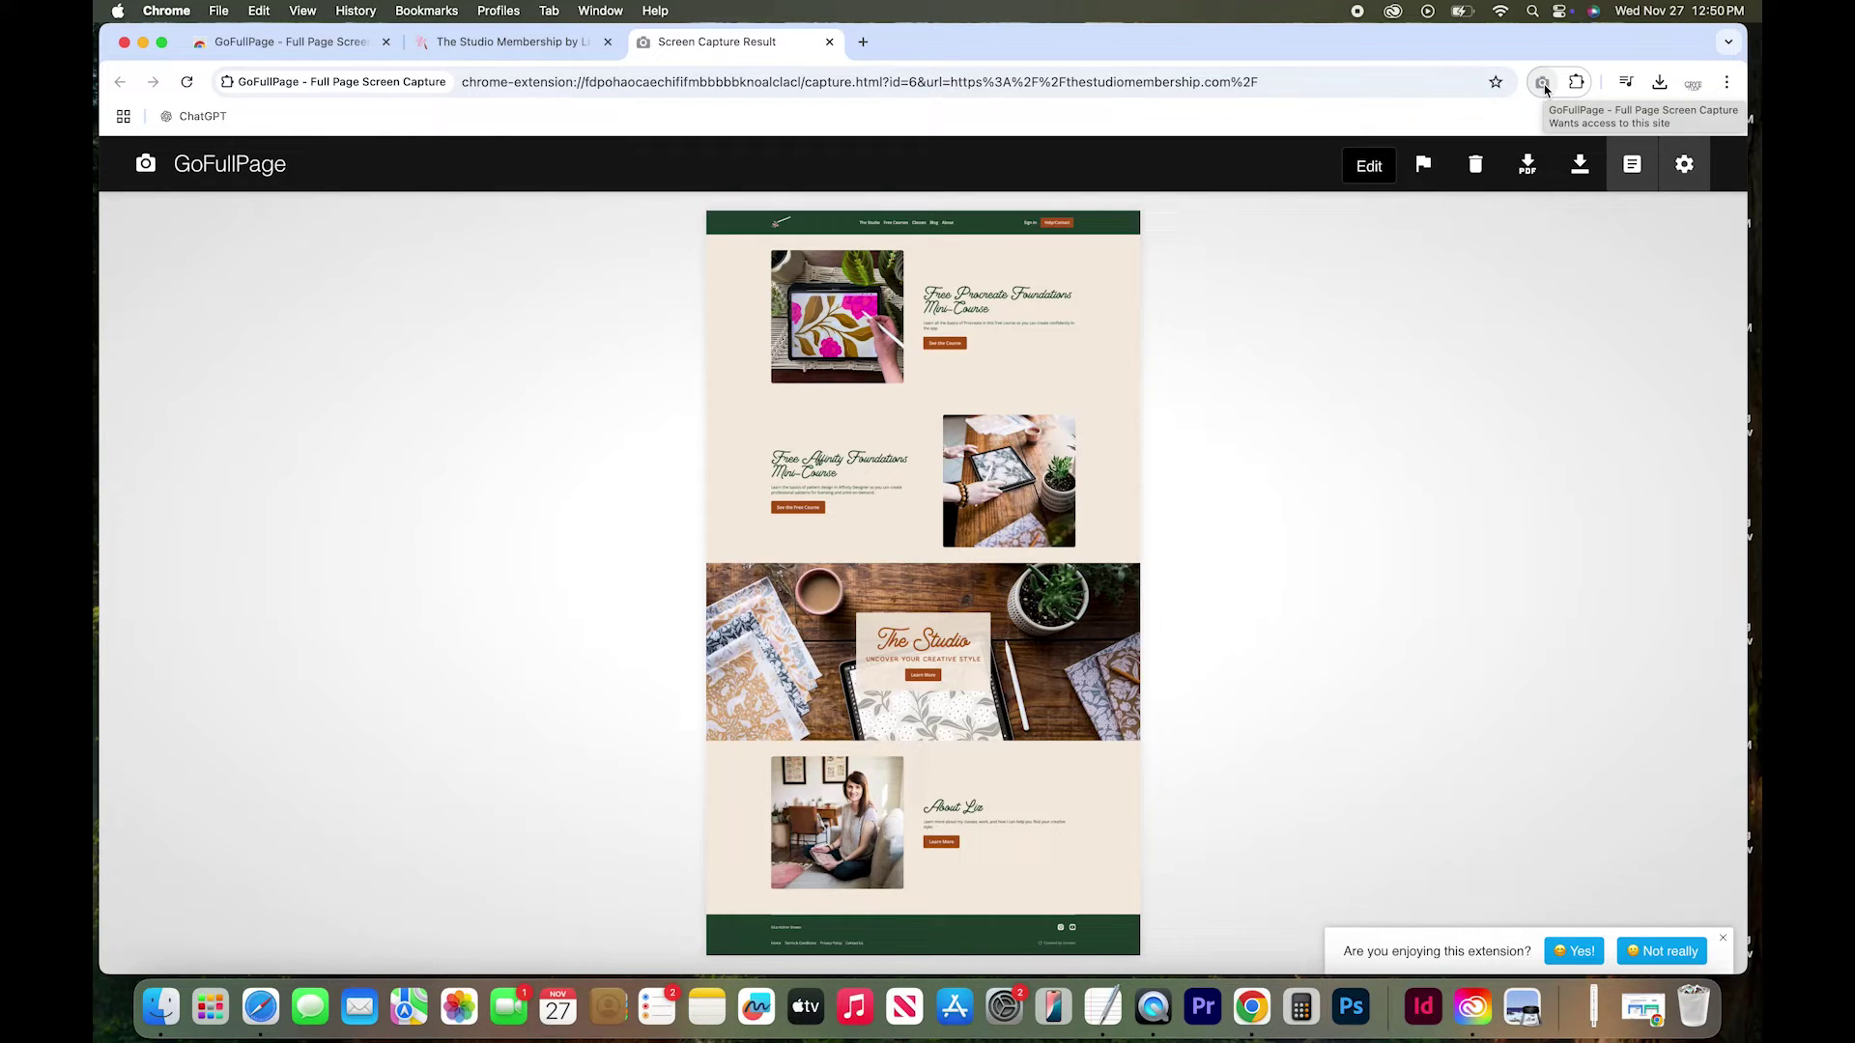
Preview the capture at full size and zoomed out, then download it as PNG
{"action": "left_click", "coordinate": [987, 306]}
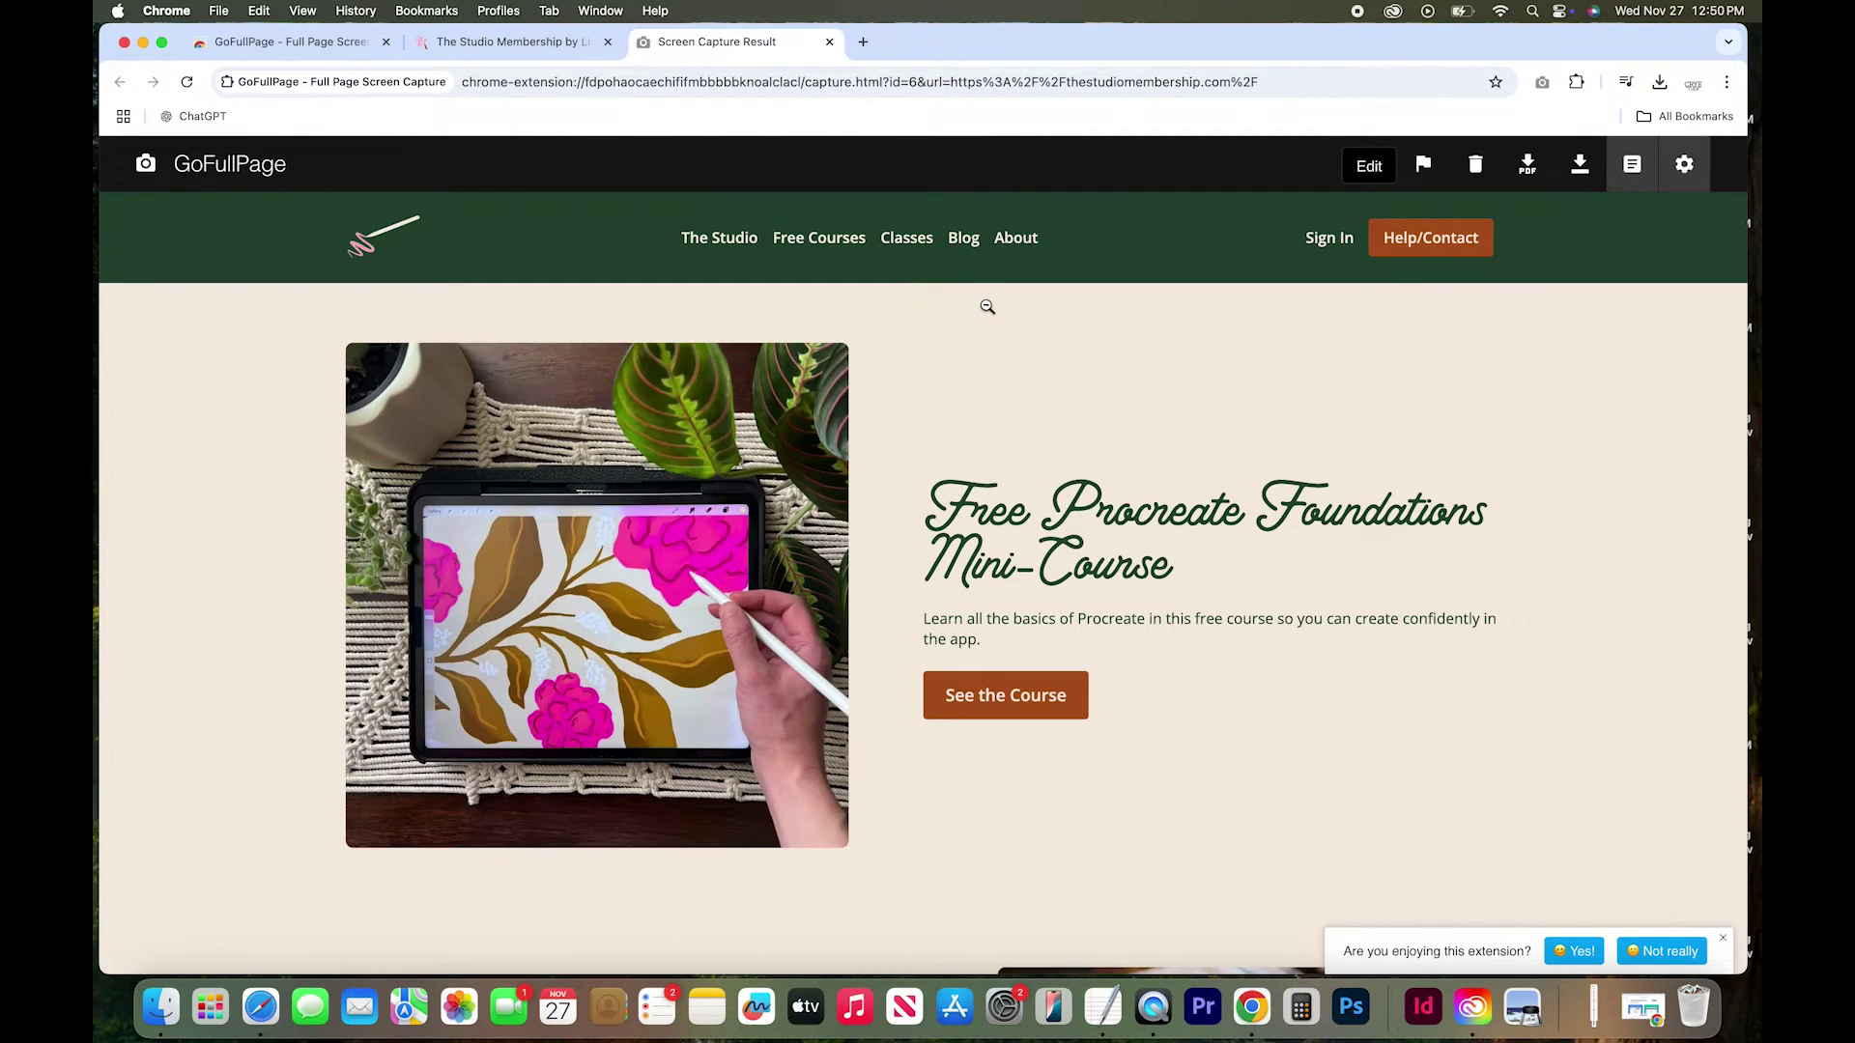
{"action": "scroll", "coordinate": [991, 529], "scroll_direction": "down", "scroll_amount": 10}
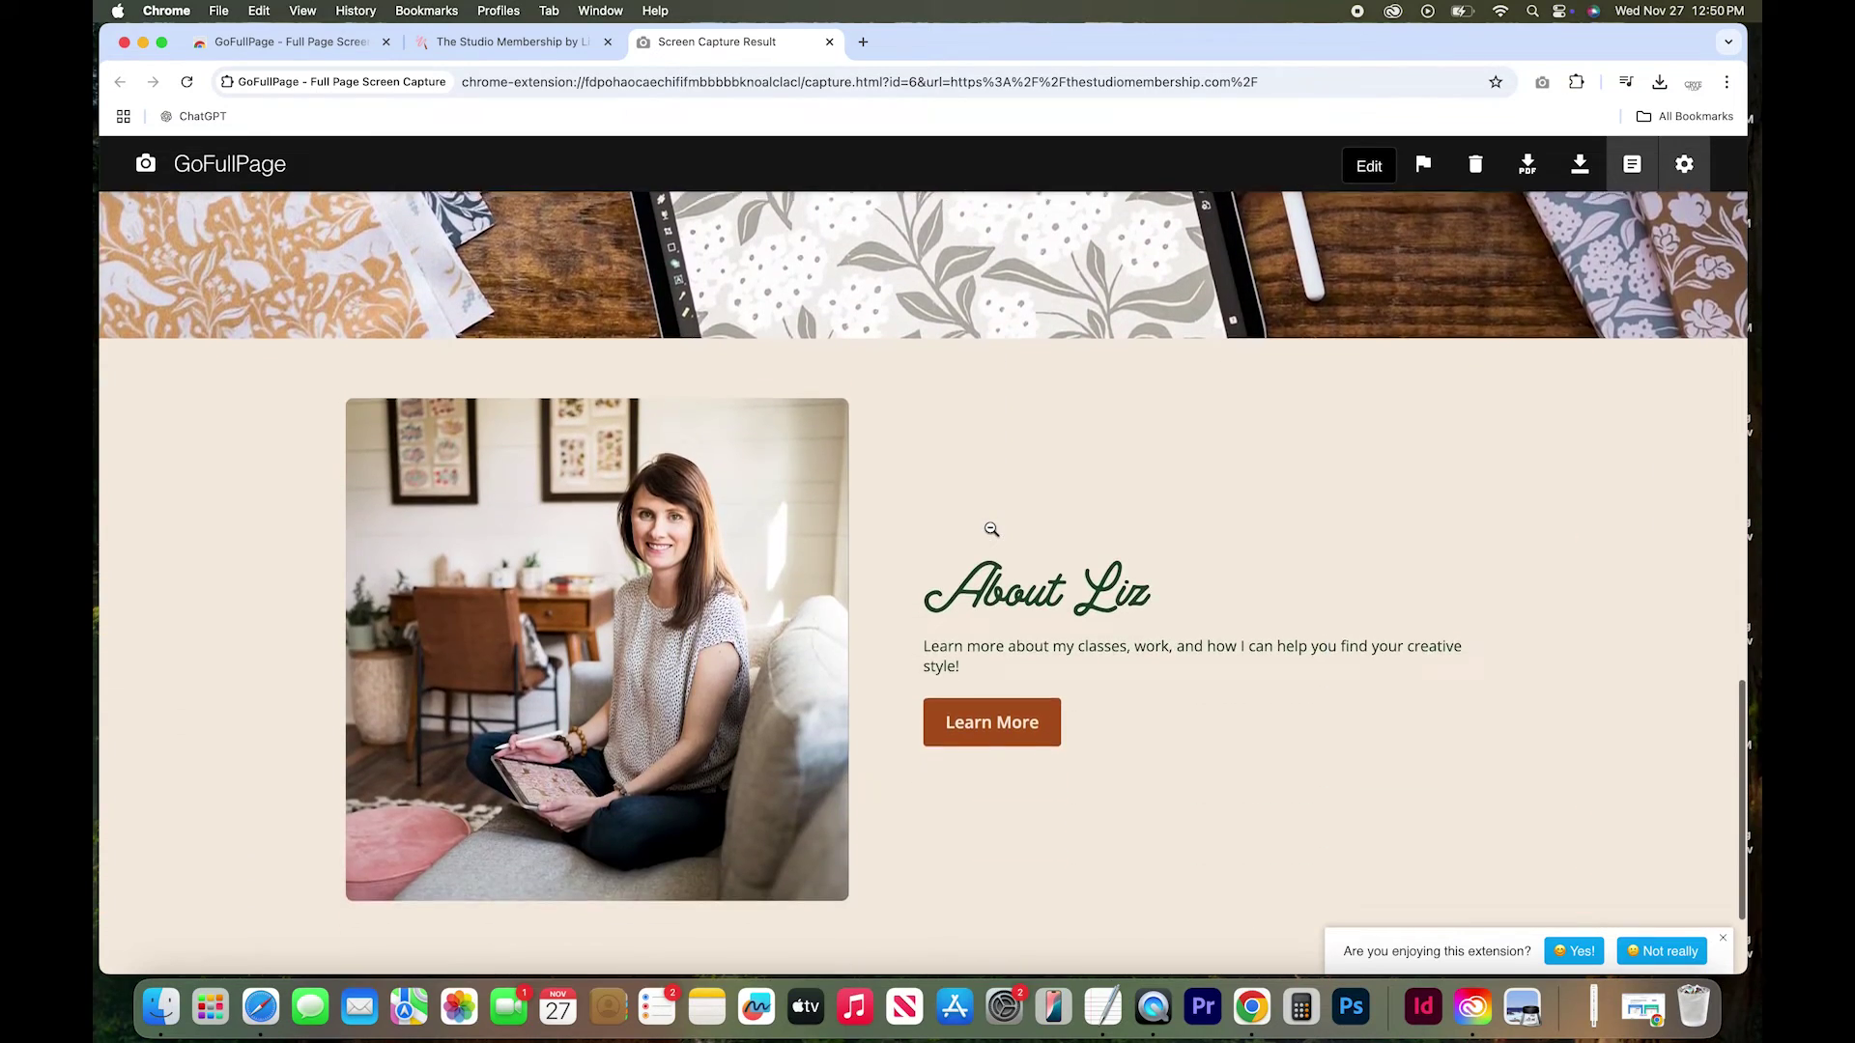
{"action": "scroll", "coordinate": [992, 529], "scroll_direction": "down", "scroll_amount": 3}
{"action": "left_click", "coordinate": [1059, 497]}
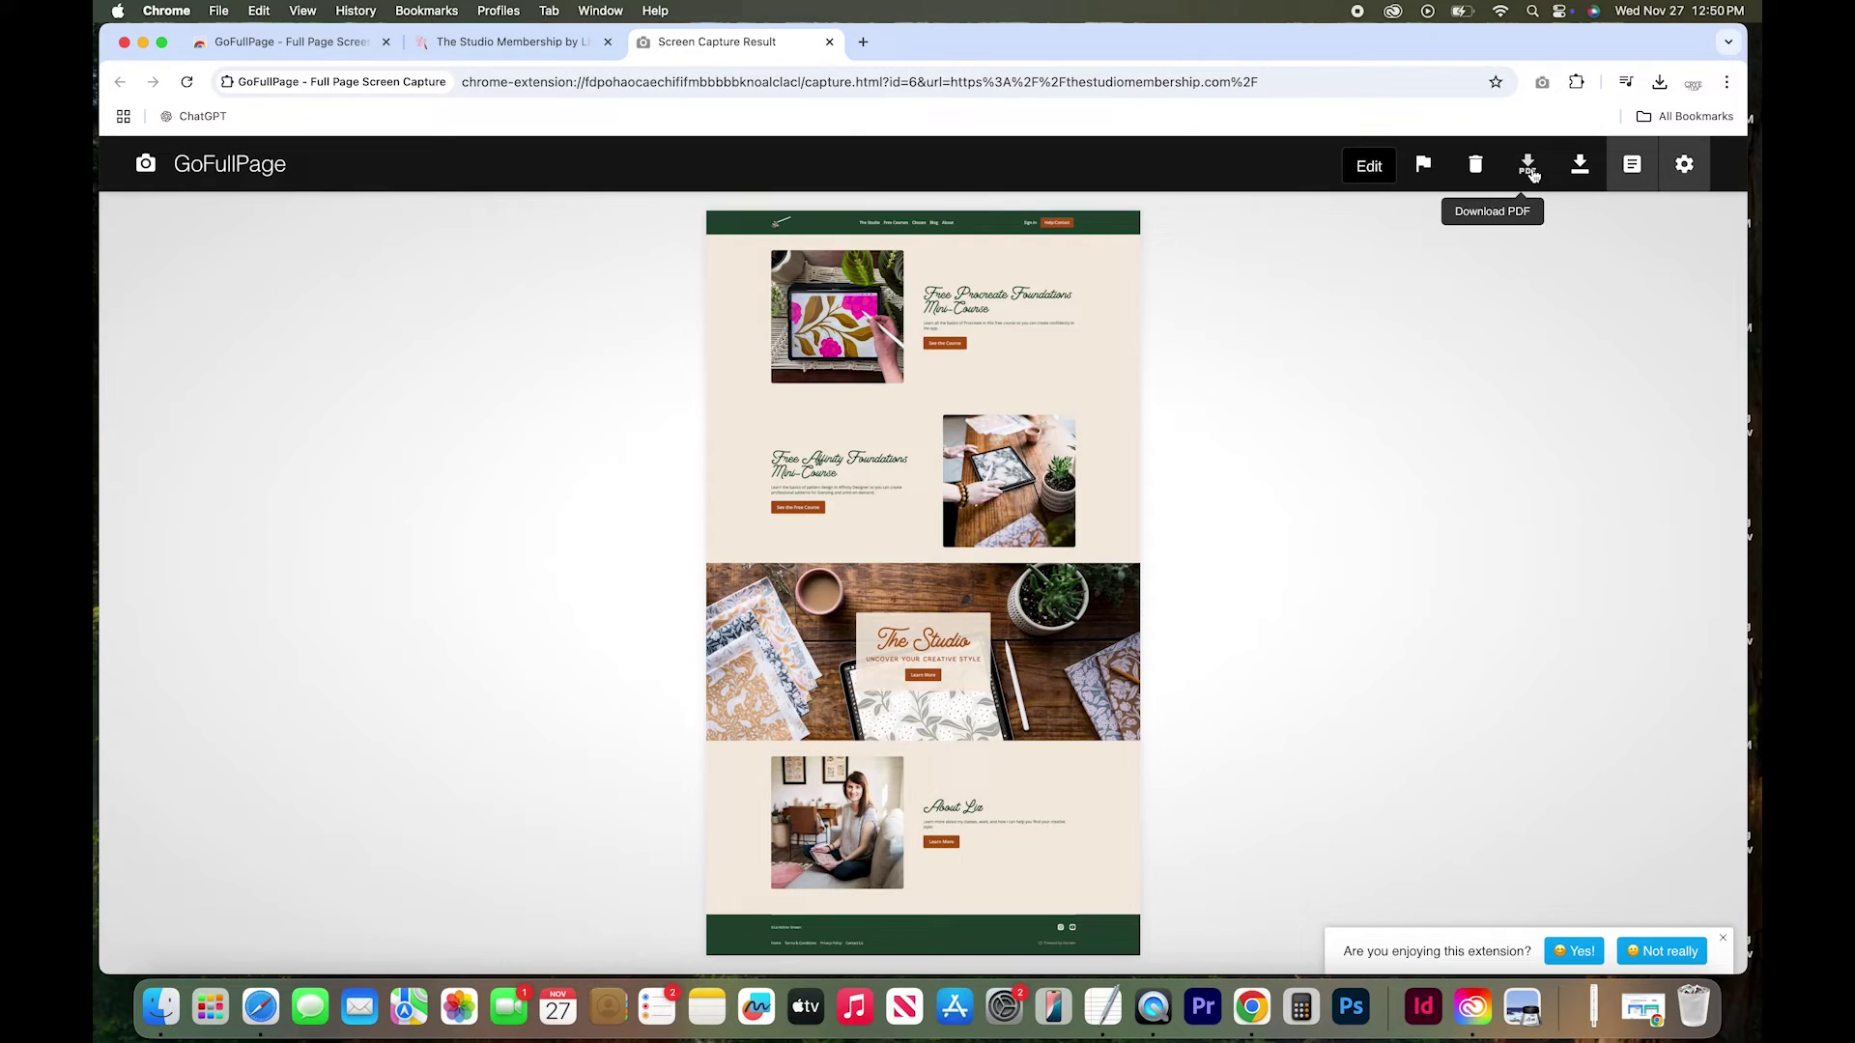
{"action": "left_click", "coordinate": [1580, 170]}
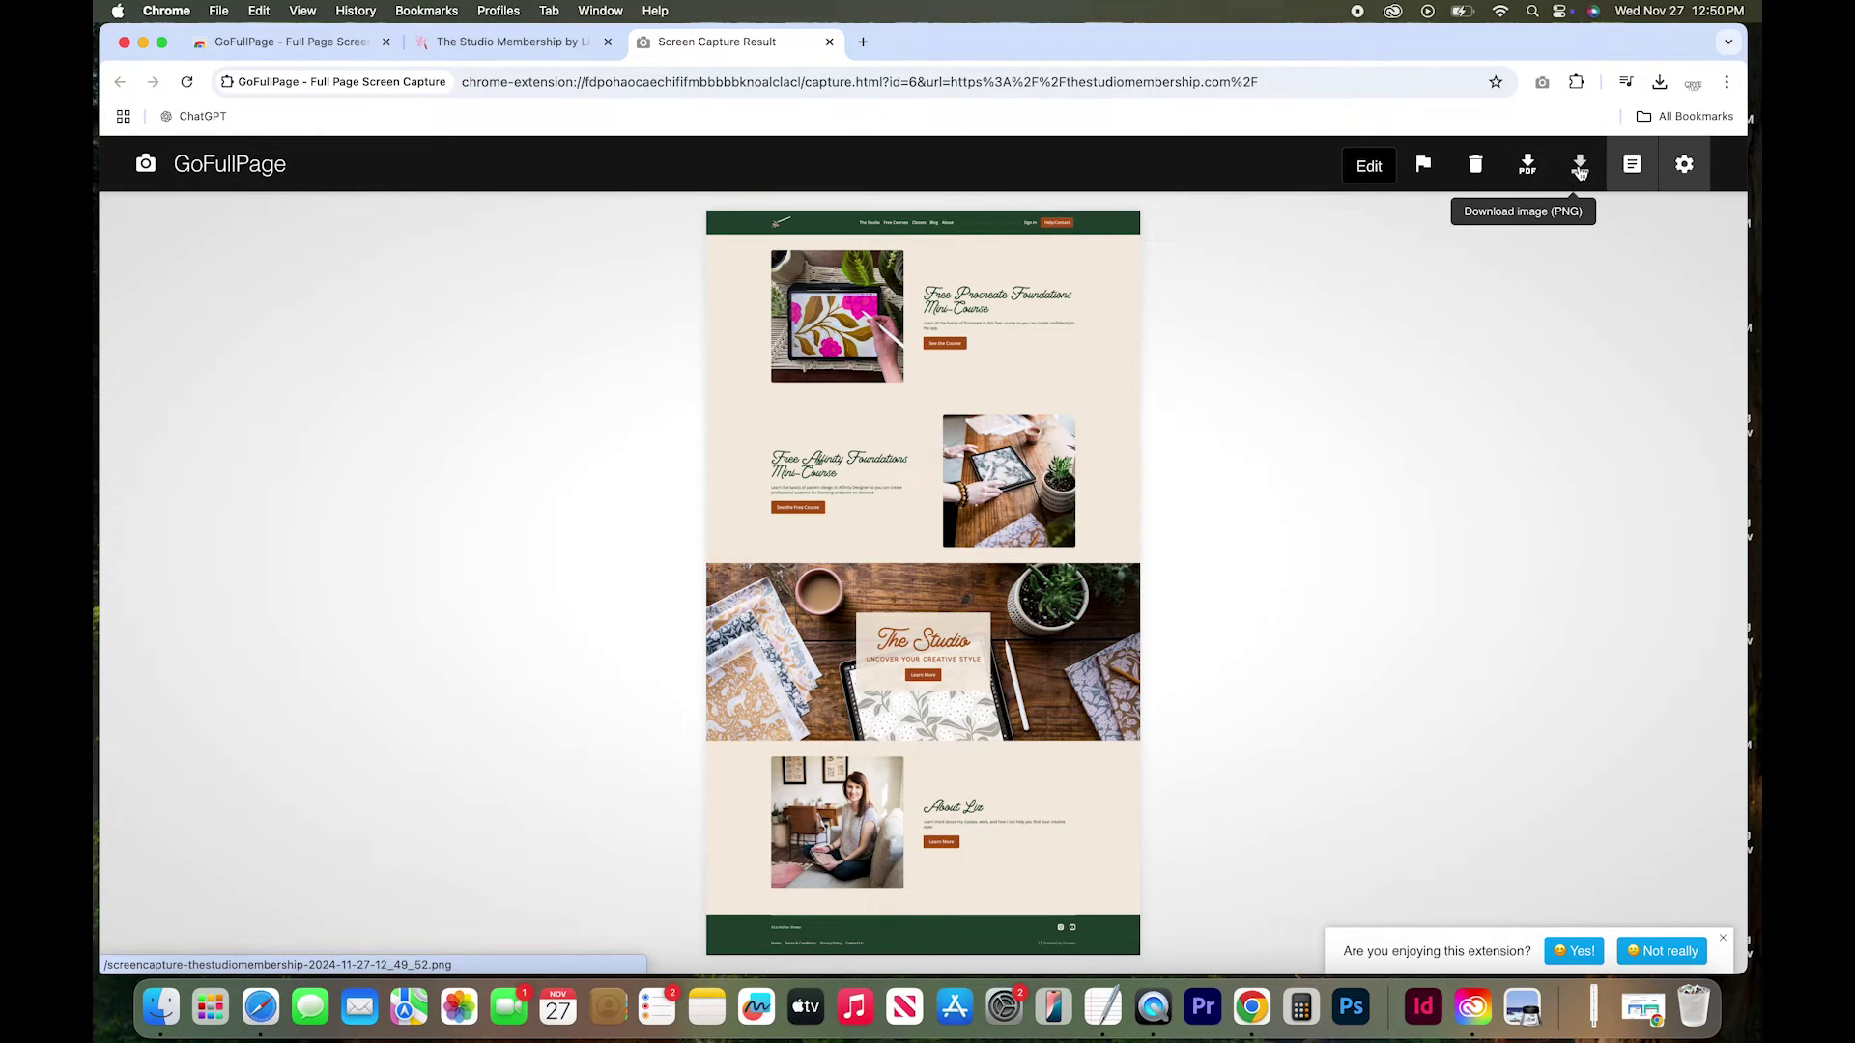
Check the downloaded PNG in Preview, then close Preview and the capture result tab
{"action": "left_click", "coordinate": [1581, 172]}
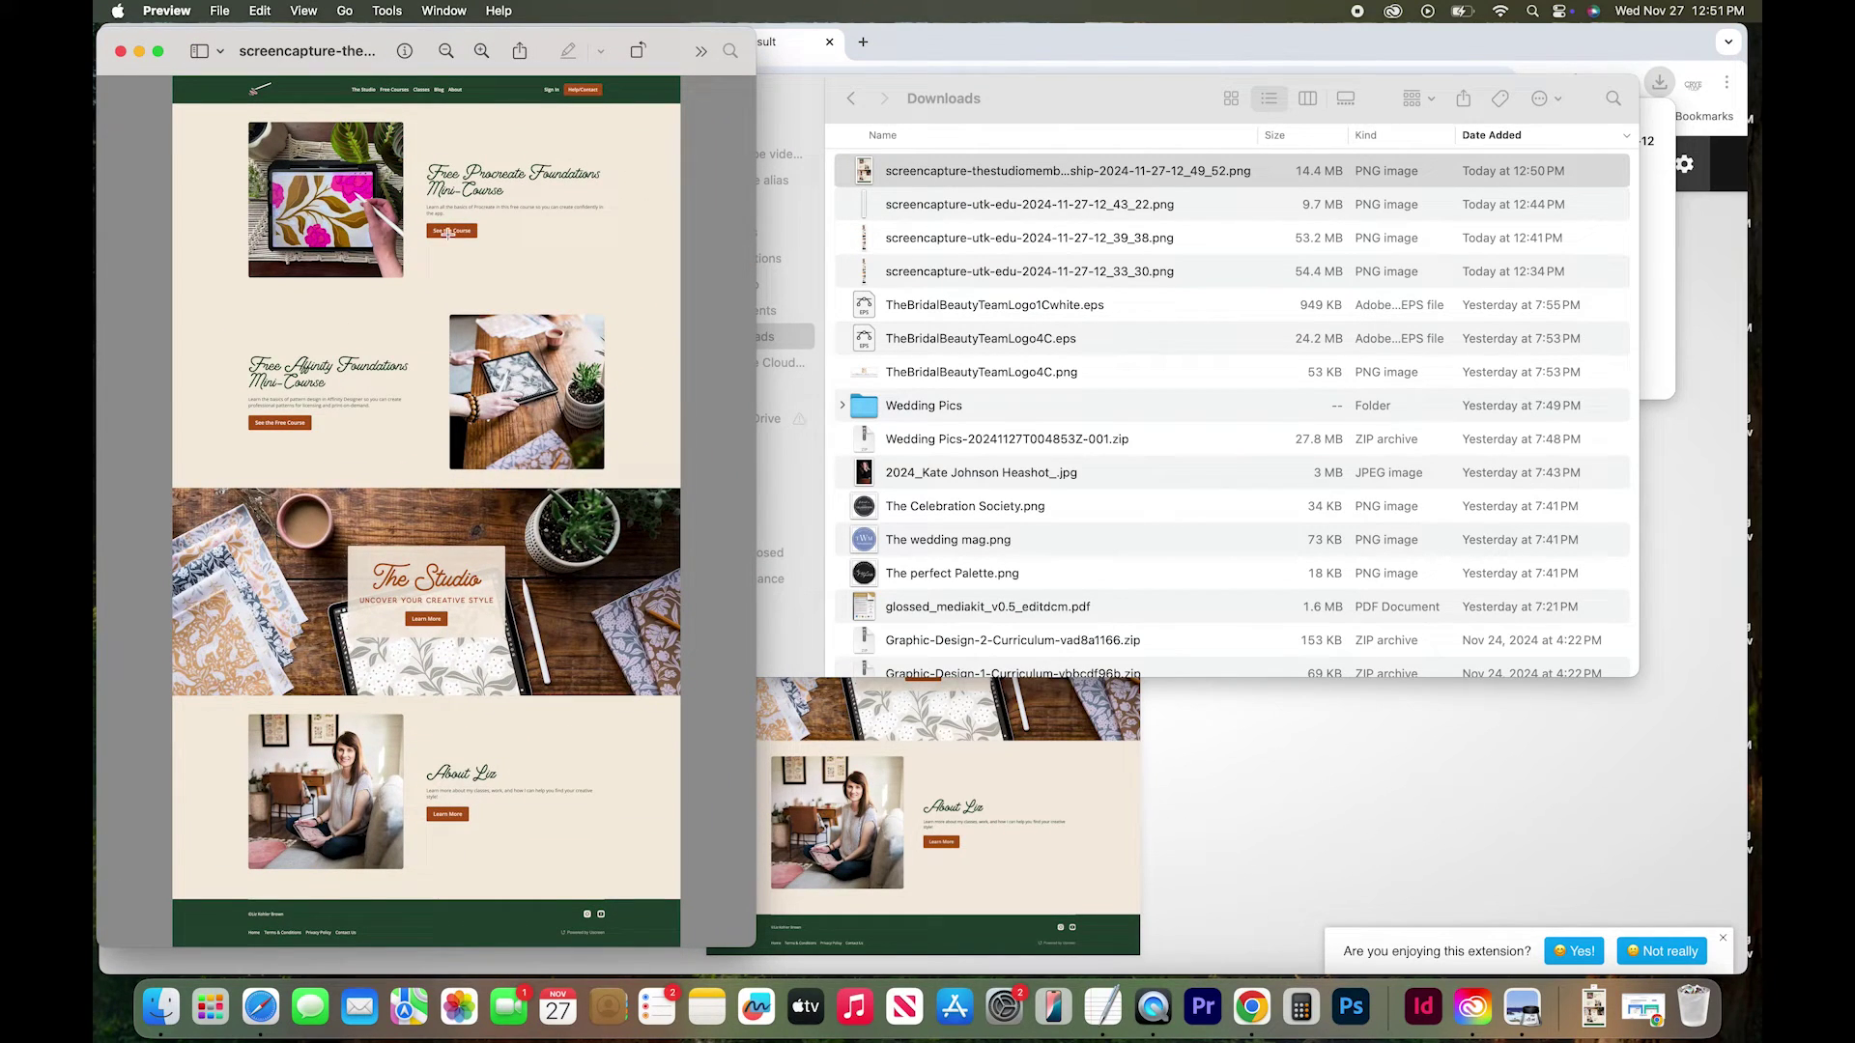
{"action": "key", "text": "super+q"}
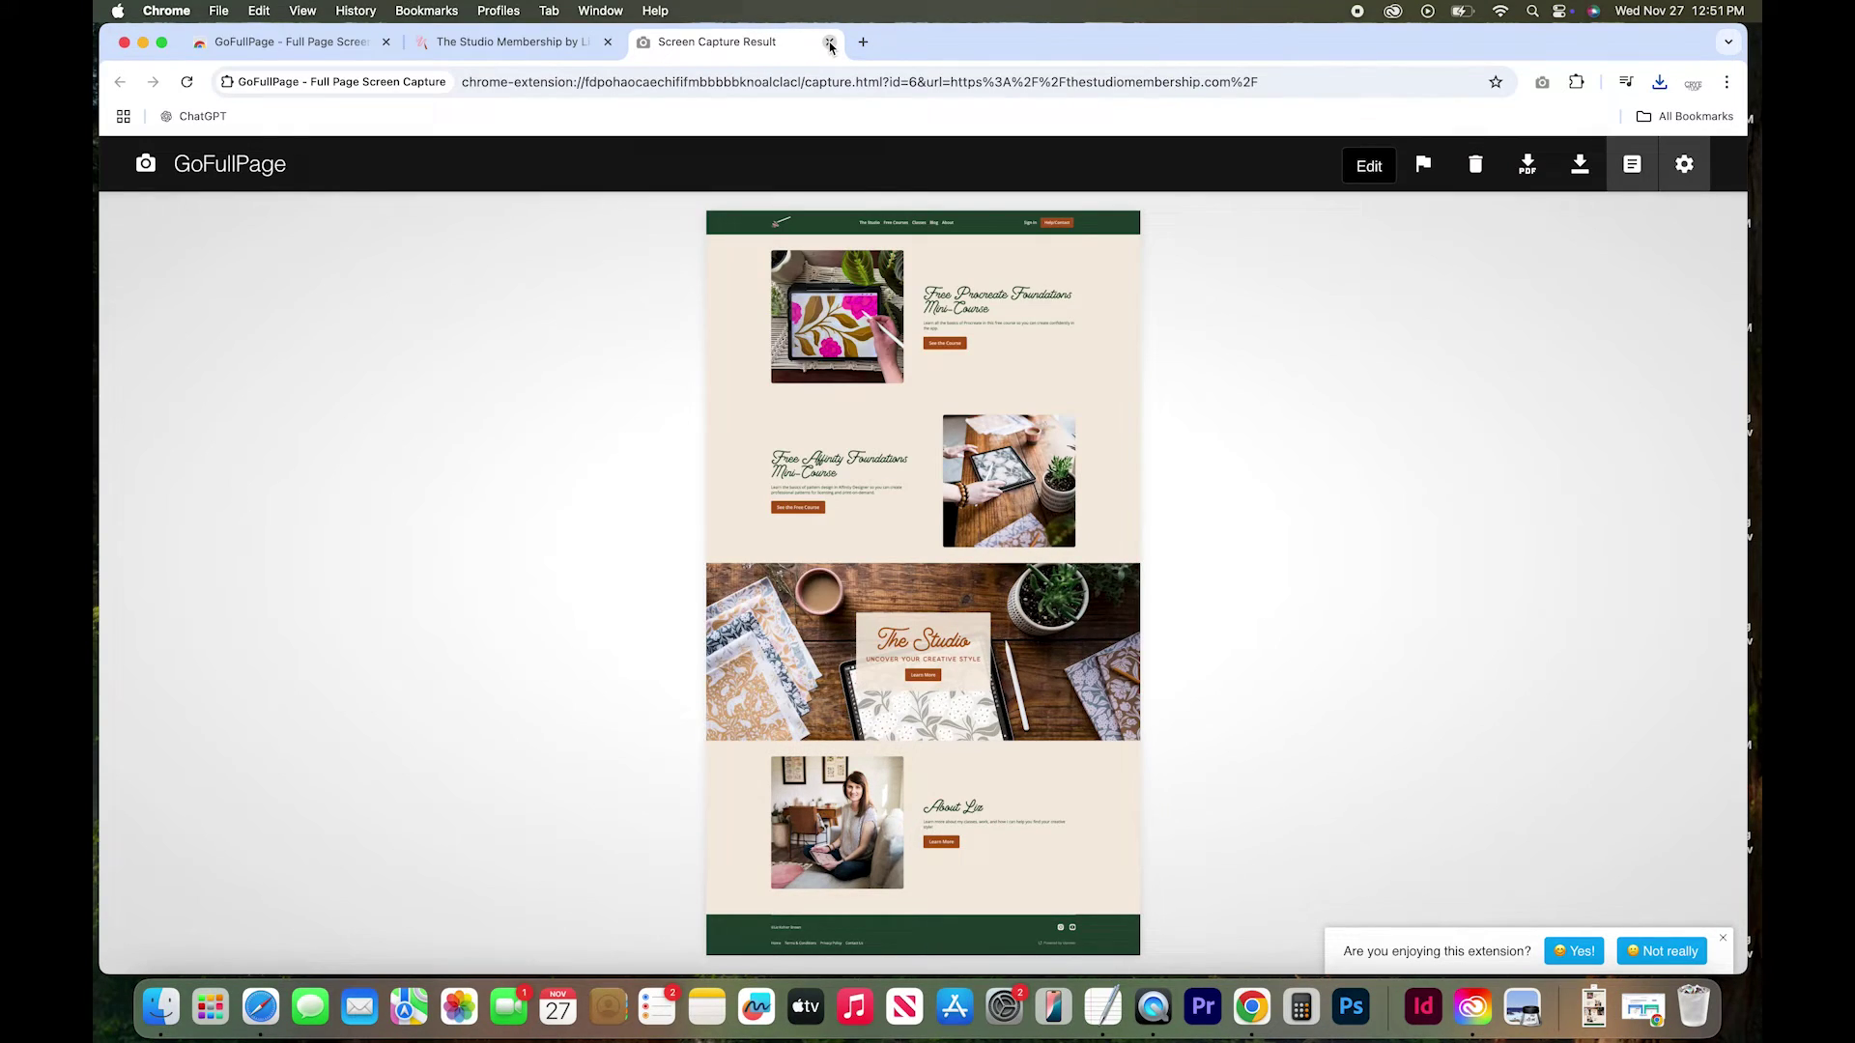
{"action": "left_click", "coordinate": [830, 41]}
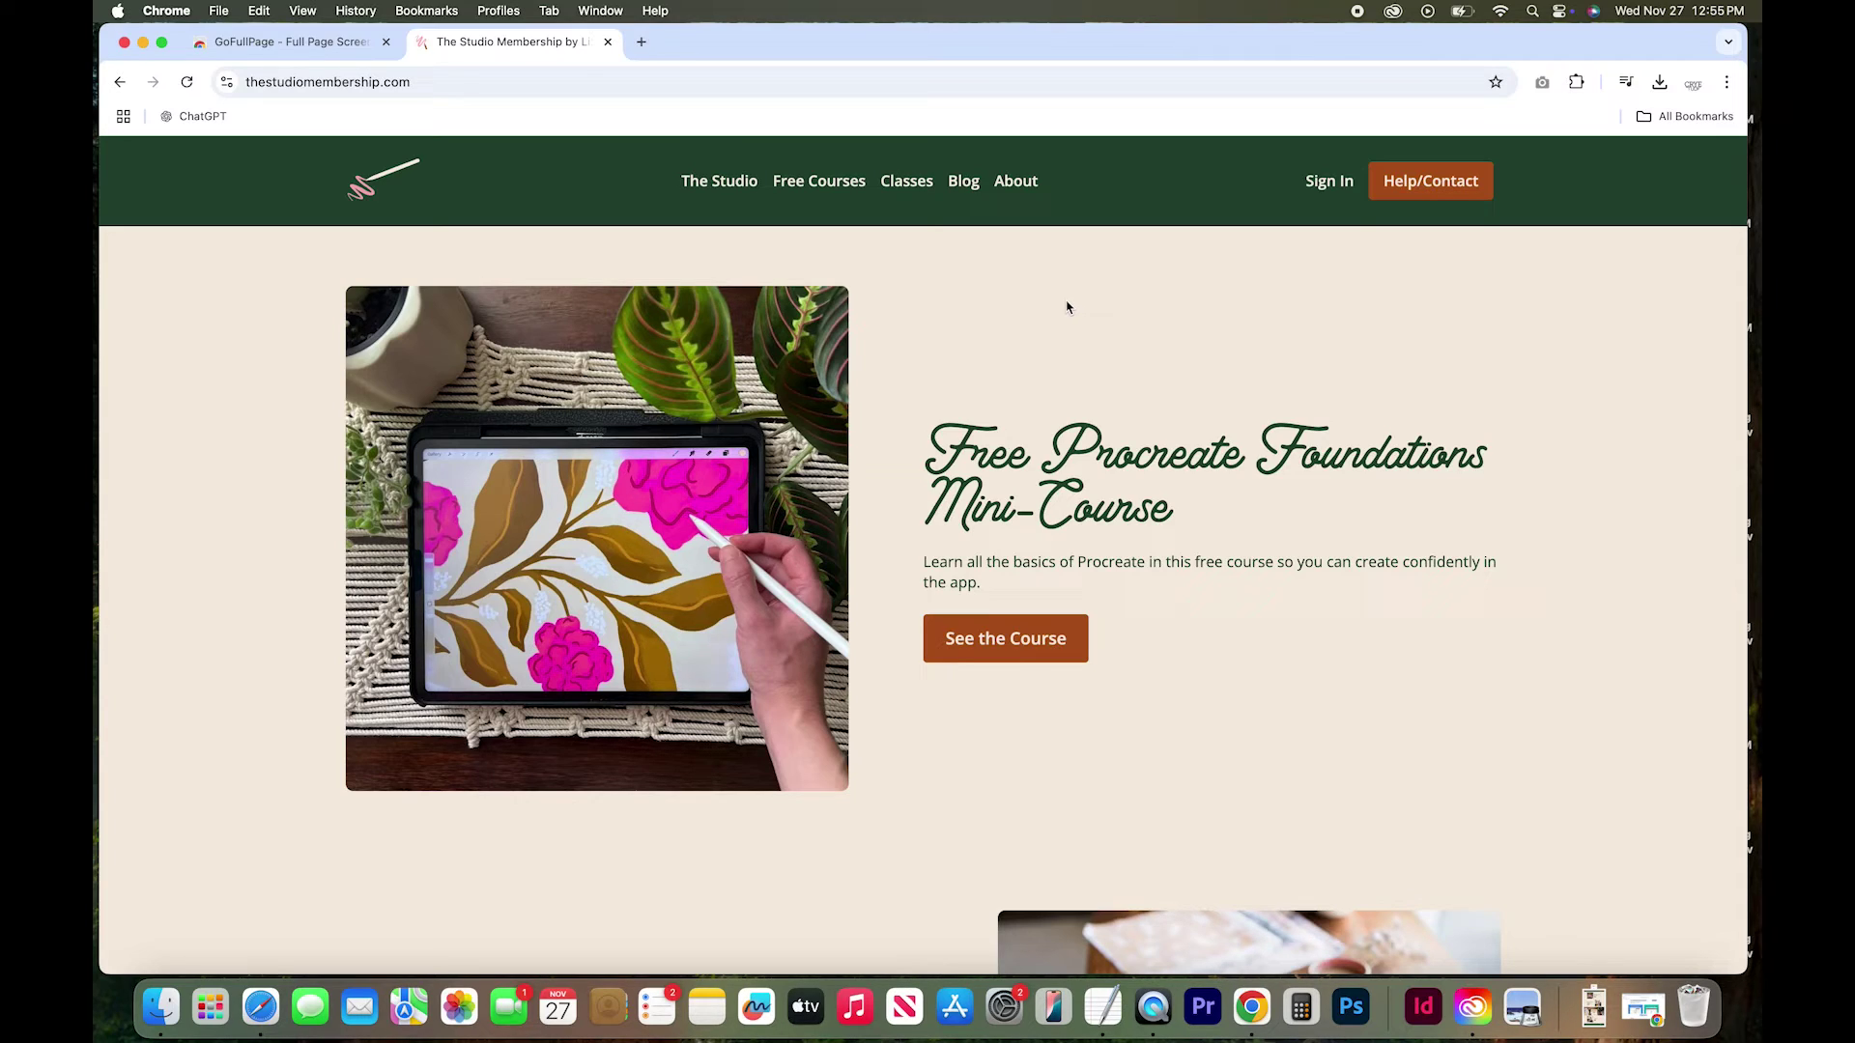
Open Chrome Developer Tools for the Studio Membership page and reposition the window
{"action": "left_click", "coordinate": [303, 14]}
{"action": "mouse_move", "coordinate": [407, 326]}
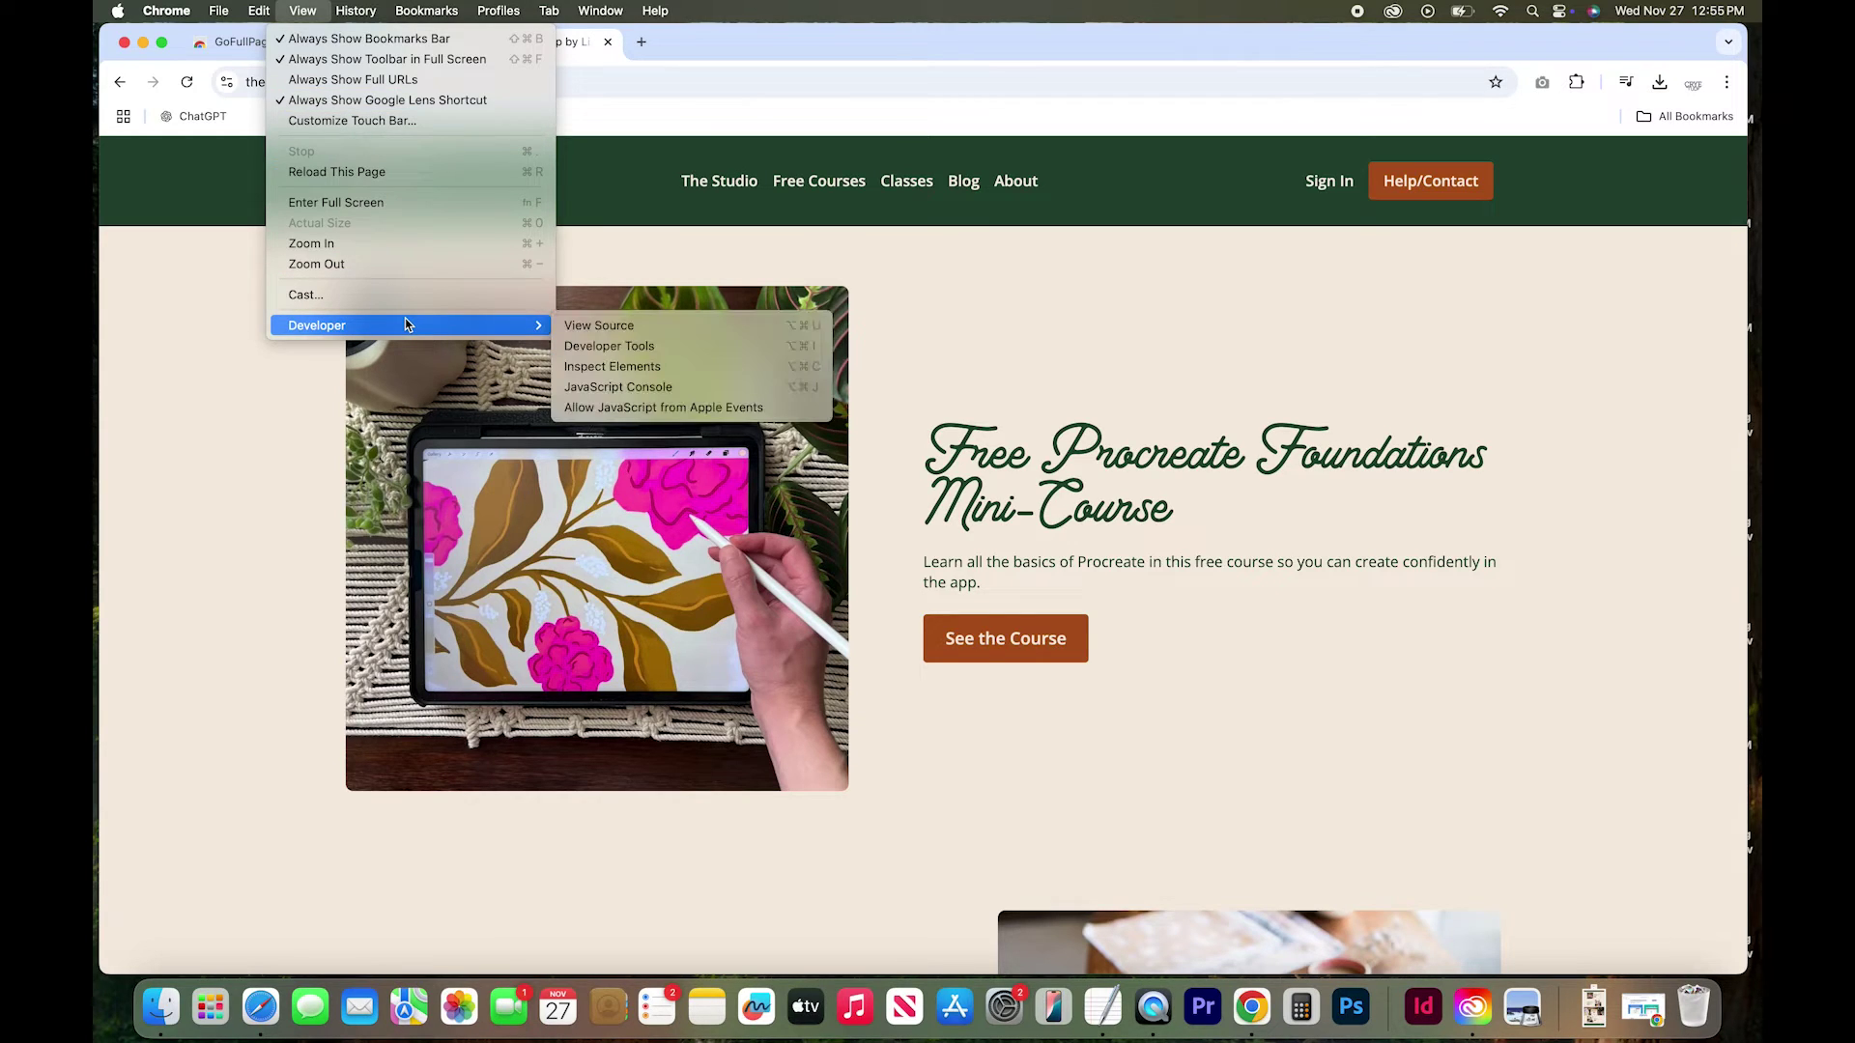
{"action": "left_click", "coordinate": [654, 348]}
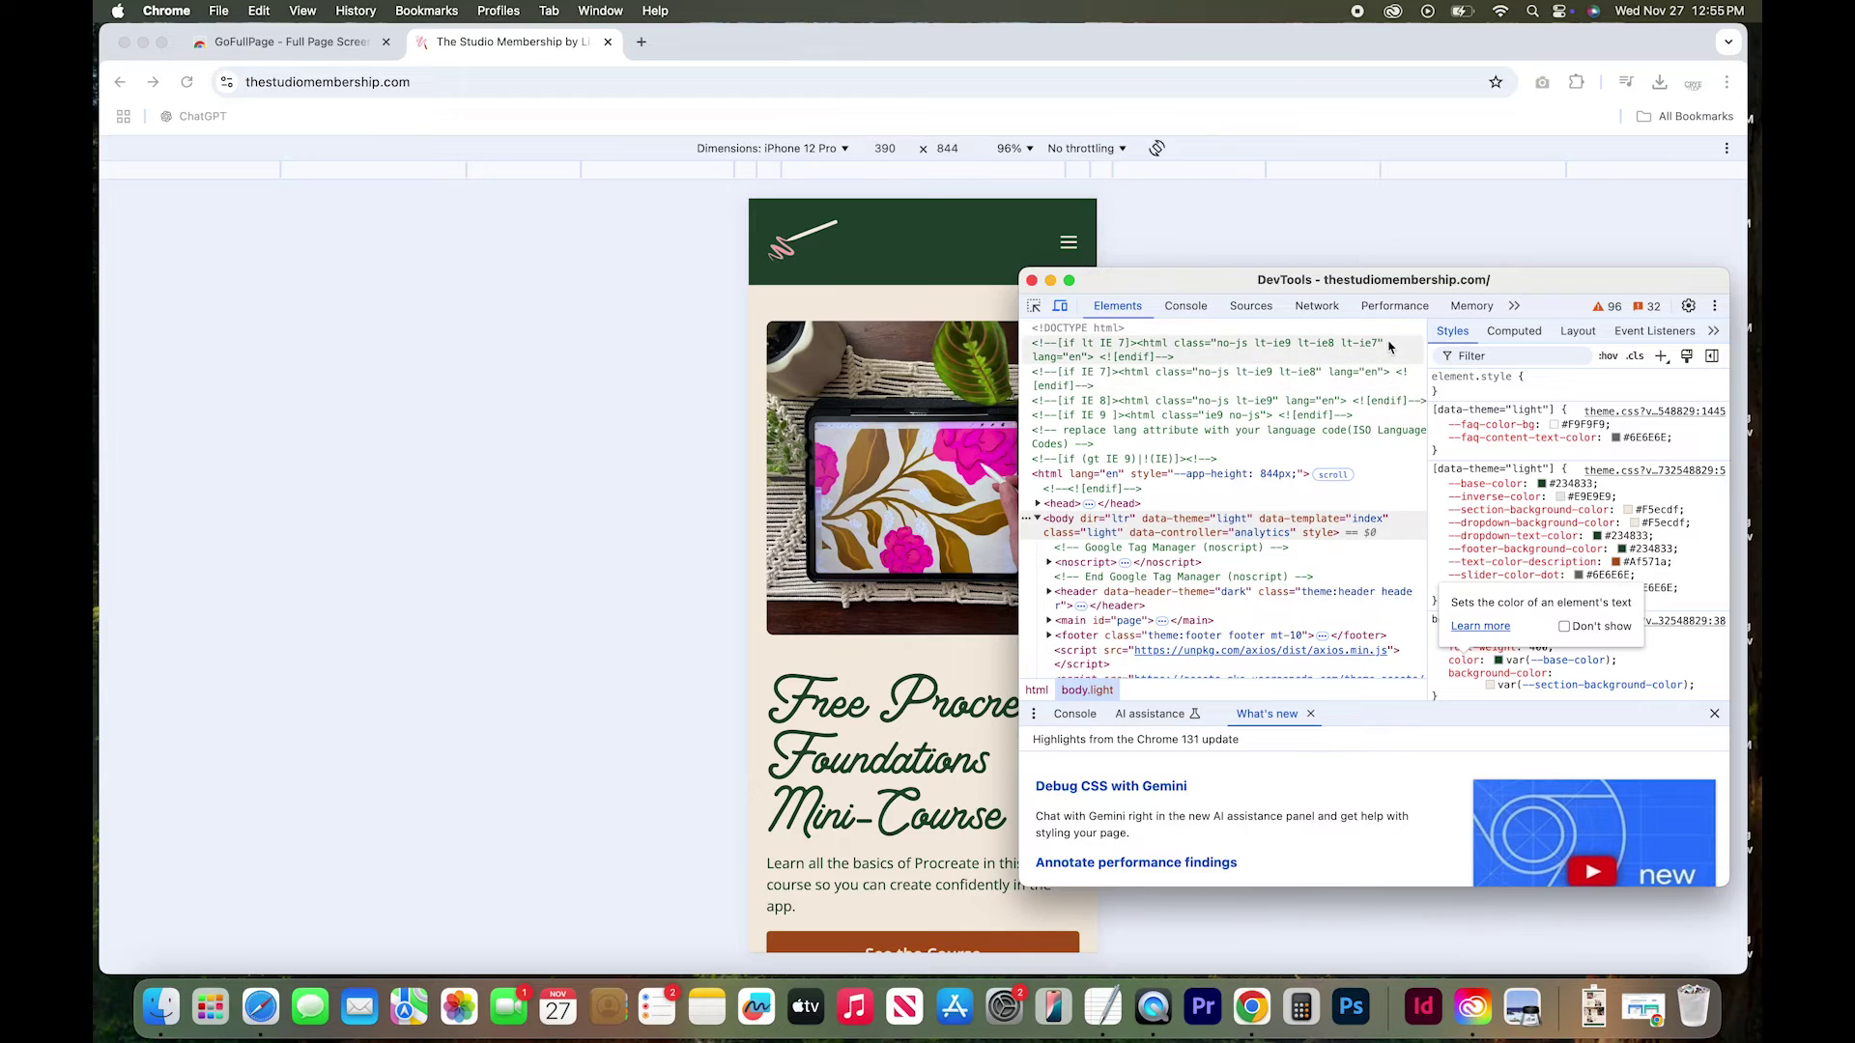
{"action": "left_click_drag", "start_coordinate": [1233, 284], "coordinate": [1231, 206]}
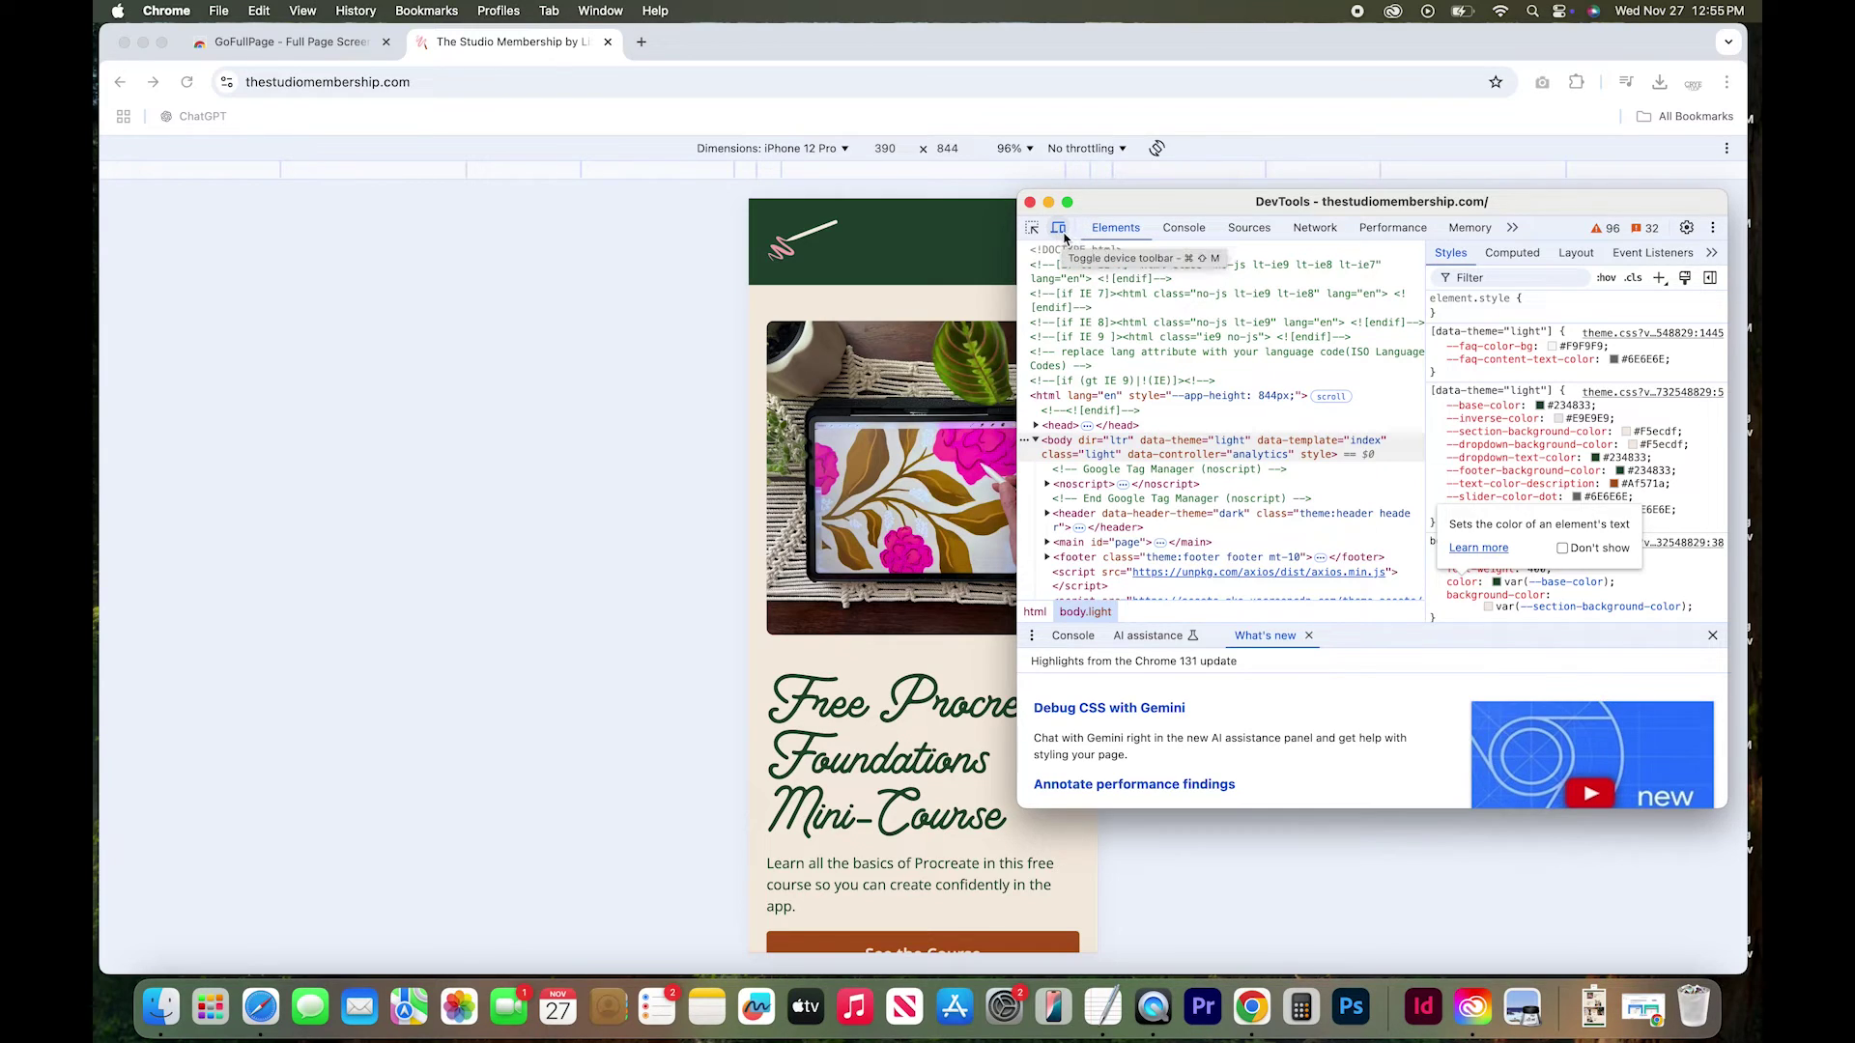
Turn on device emulation and choose iPhone 12 Pro (390×844) as the device
{"action": "left_click", "coordinate": [1060, 231]}
{"action": "left_click", "coordinate": [1059, 231]}
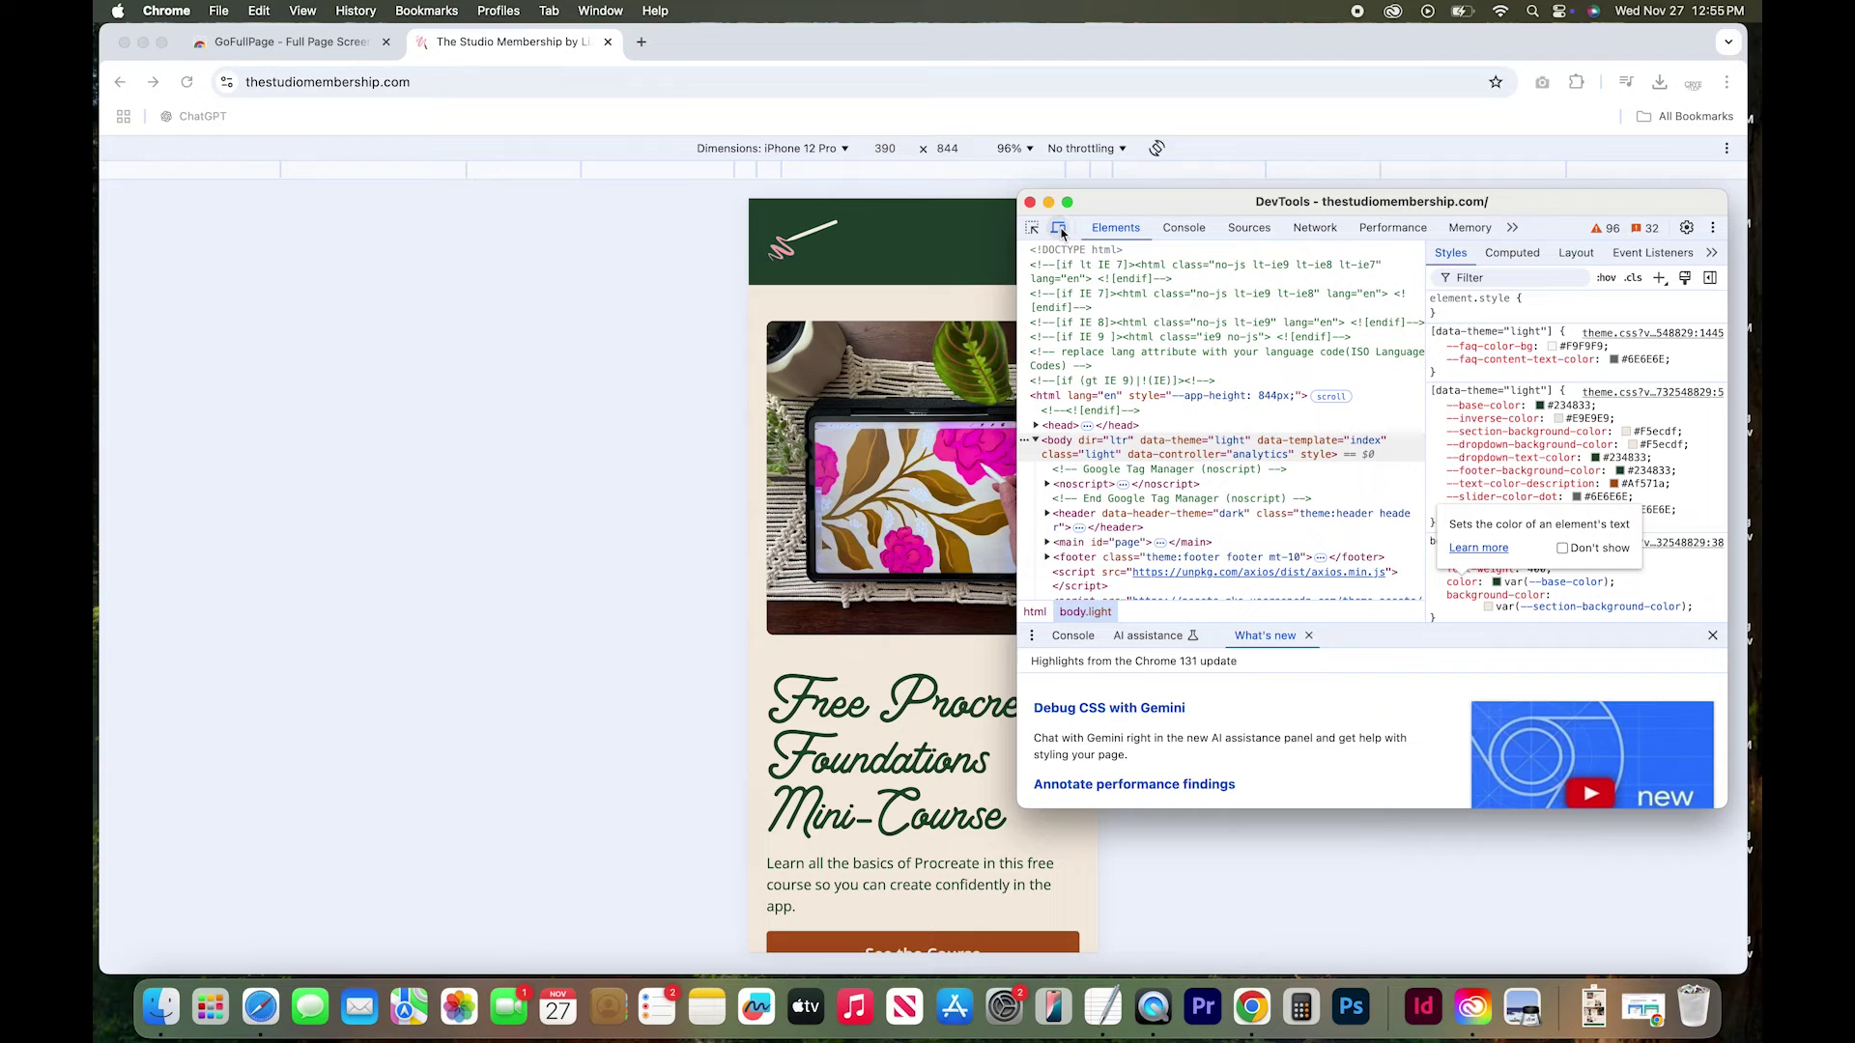
{"action": "left_click", "coordinate": [1060, 230]}
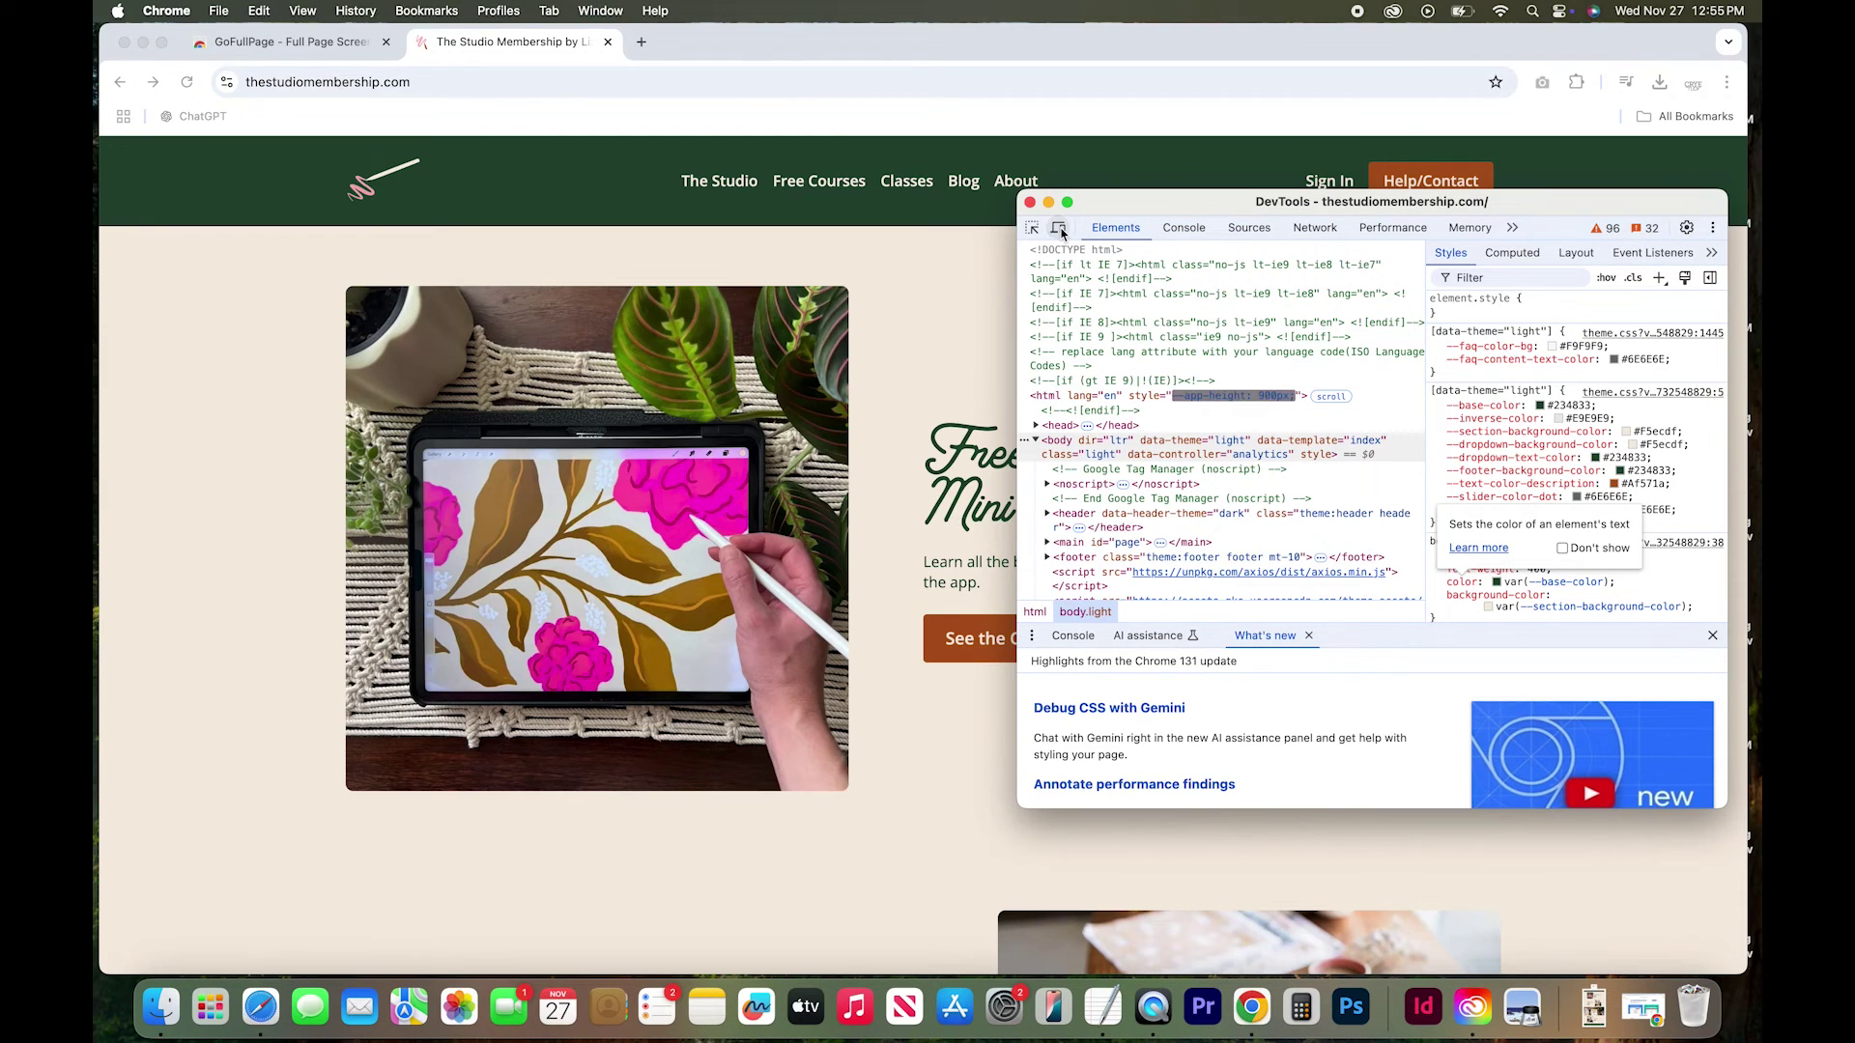
{"action": "left_click", "coordinate": [1060, 230]}
{"action": "mouse_move", "coordinate": [1106, 209]}
{"action": "left_mouse_down"}
{"action": "mouse_move", "coordinate": [1423, 249]}
{"action": "mouse_move", "coordinate": [1287, 263]}
{"action": "left_mouse_up"}
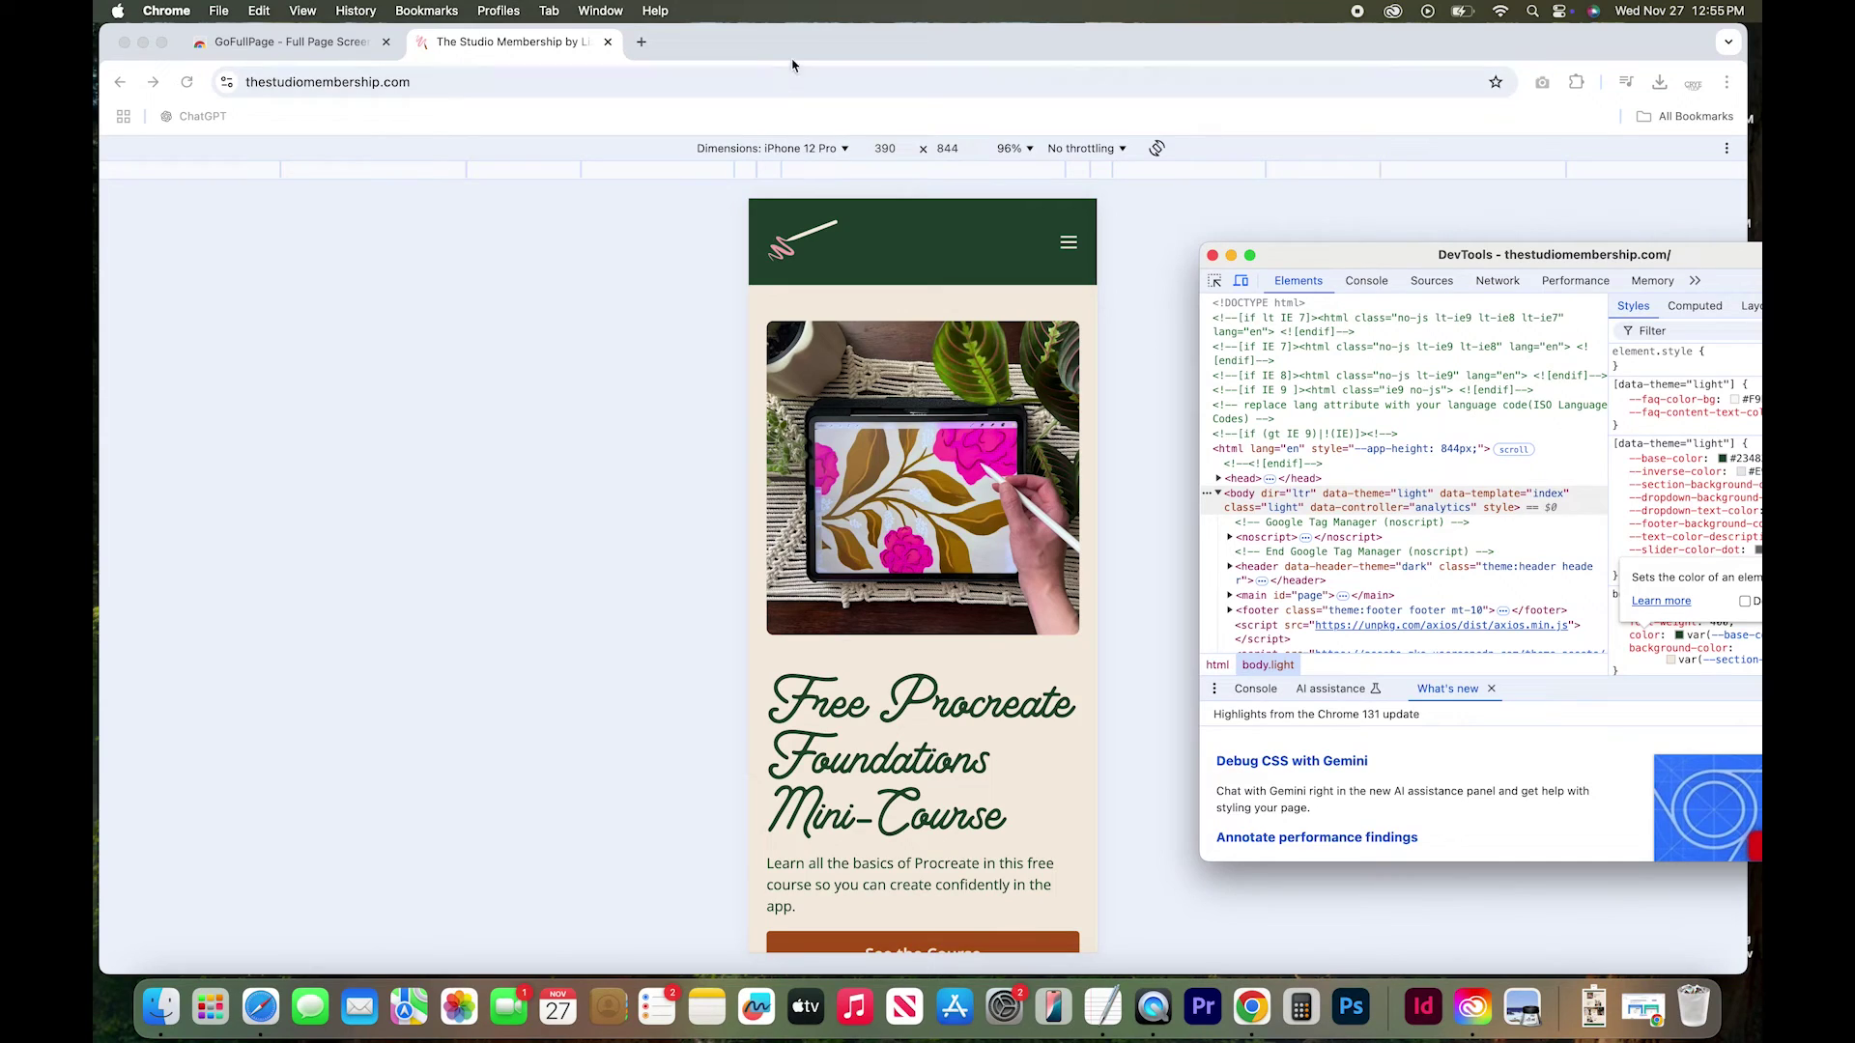
{"action": "left_click", "coordinate": [820, 149]}
{"action": "left_click", "coordinate": [821, 148]}
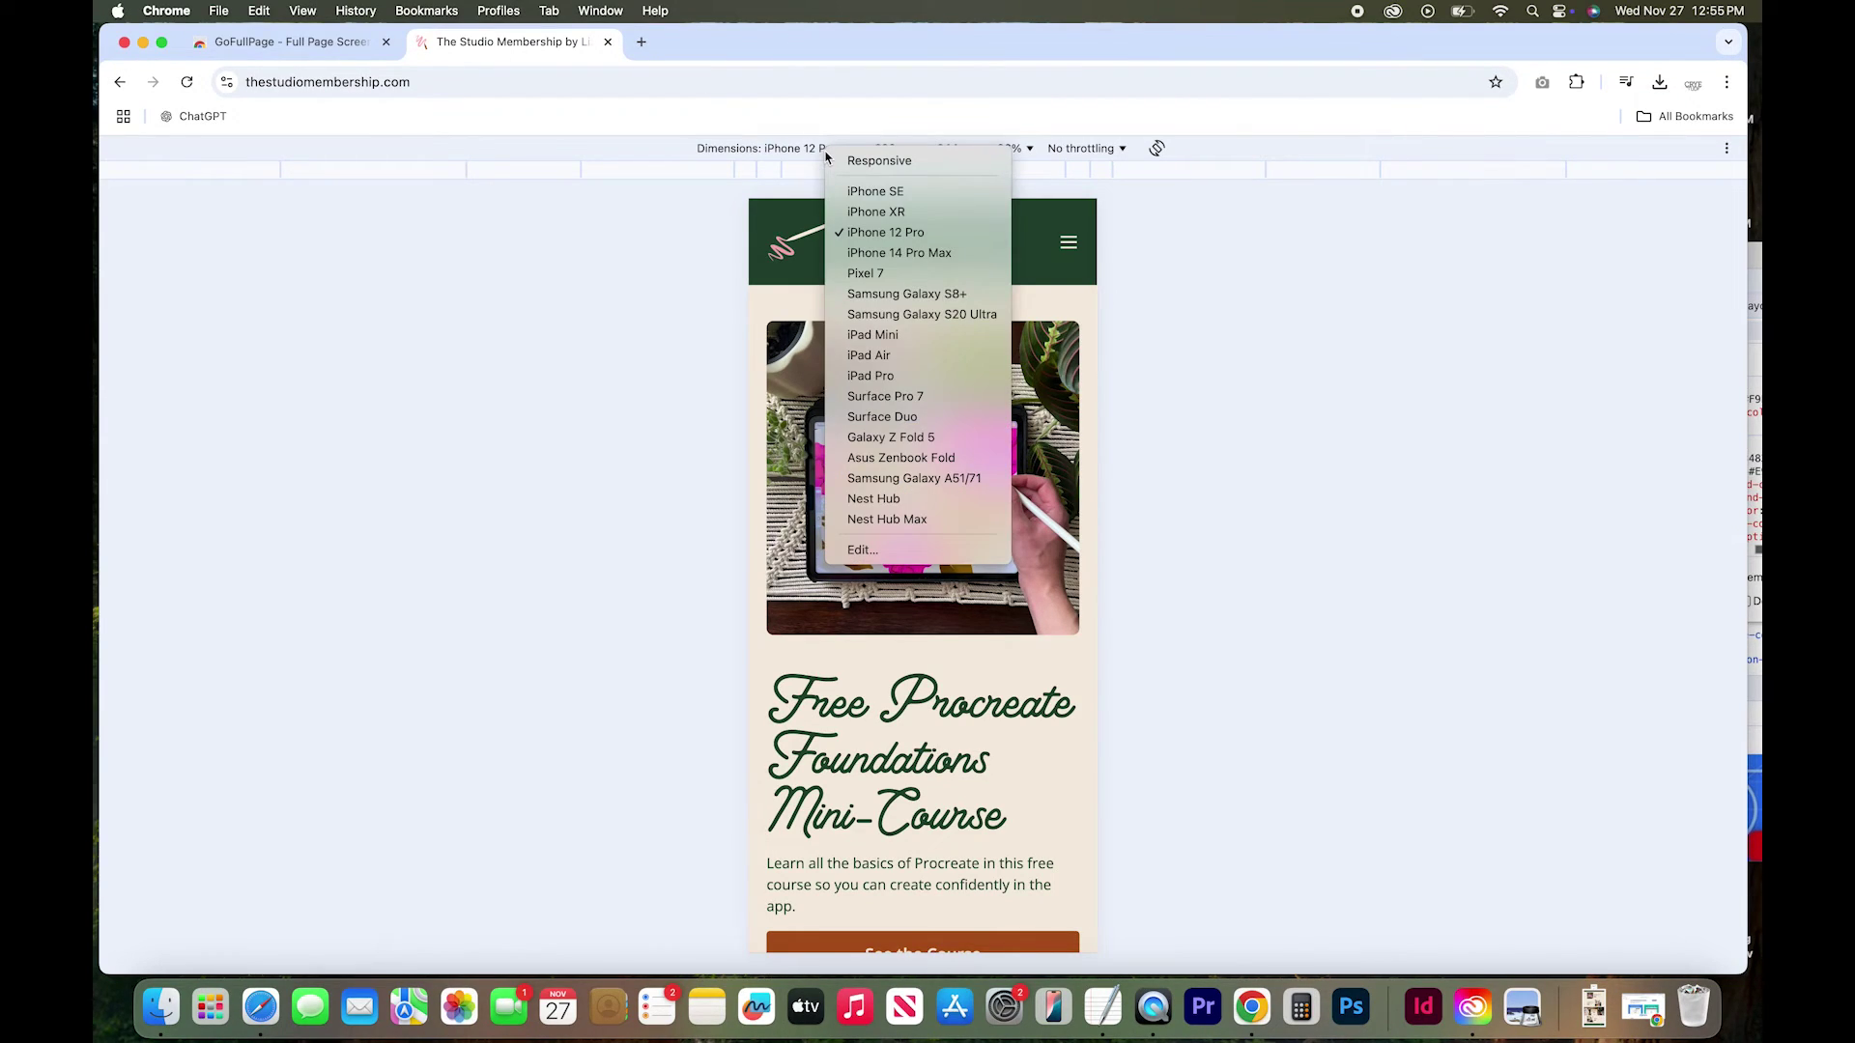
{"action": "left_click", "coordinate": [860, 235]}
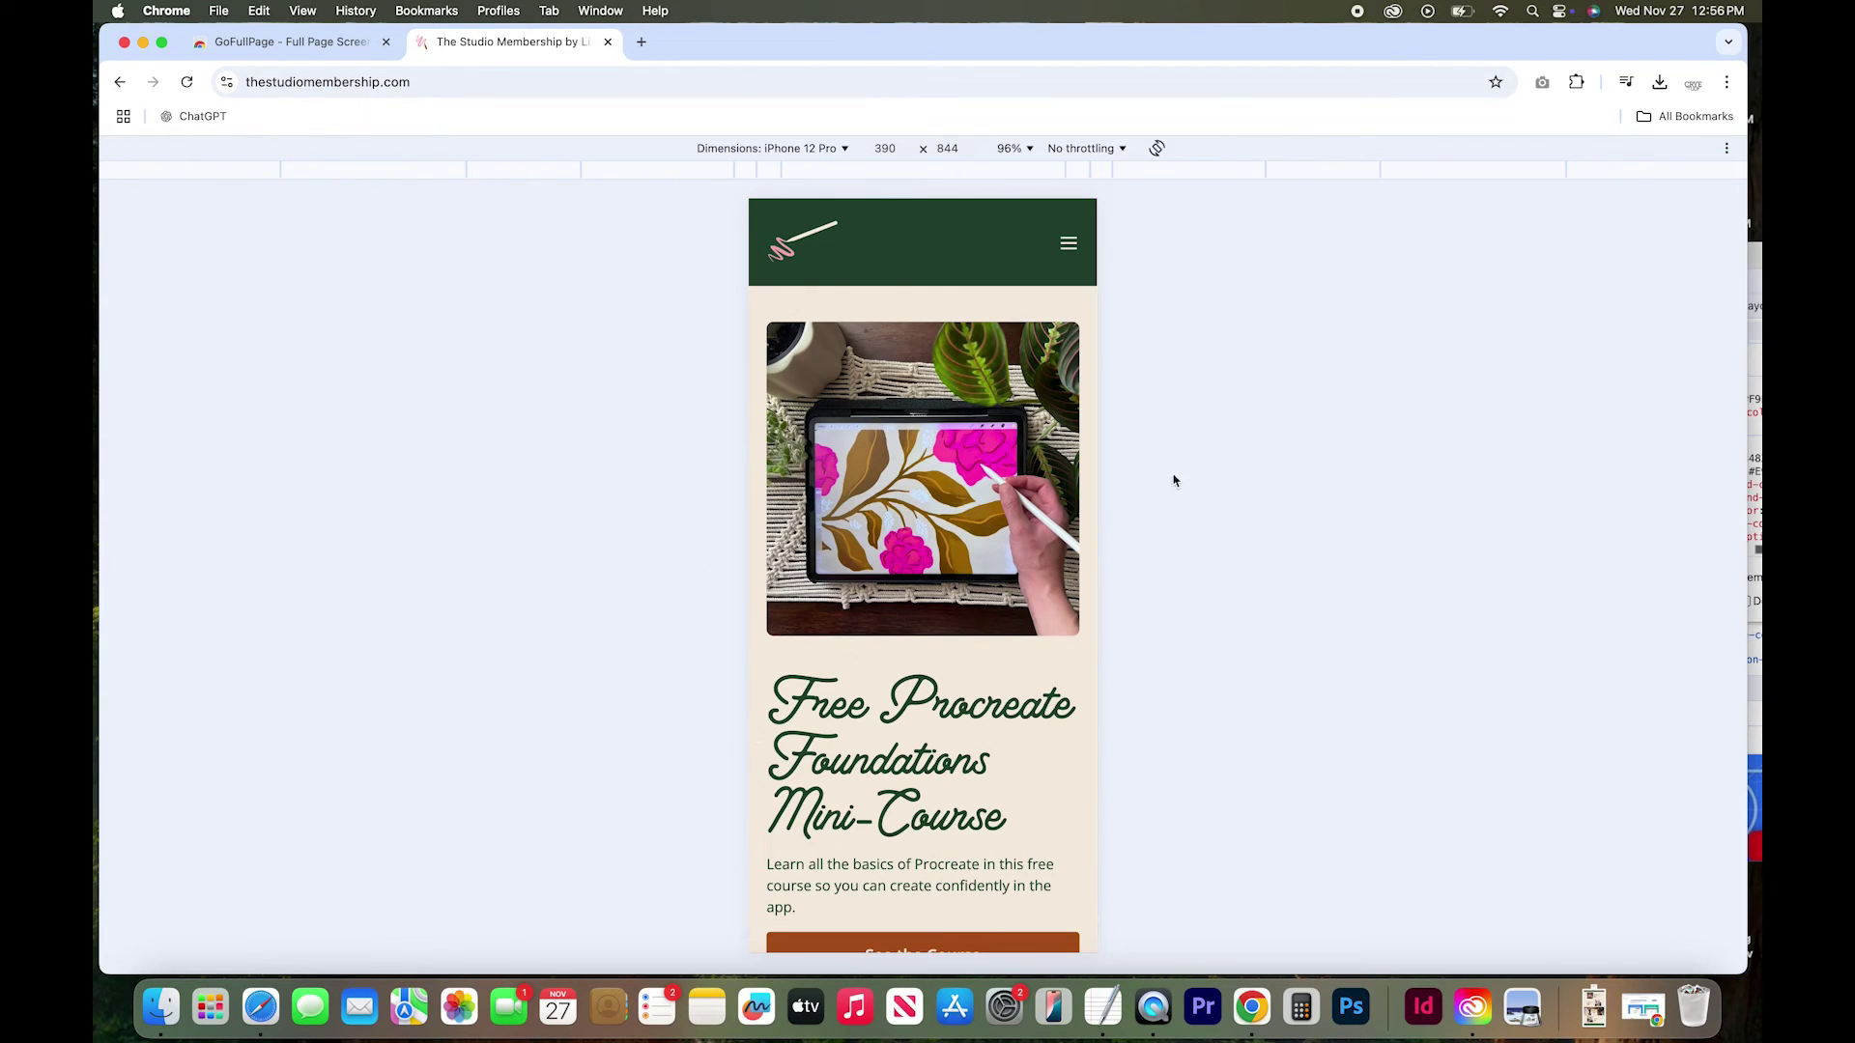
Take a GoFullPage capture of the iPhone 12 Pro view and dismiss the PNG file preview
{"action": "left_click", "coordinate": [1544, 82]}
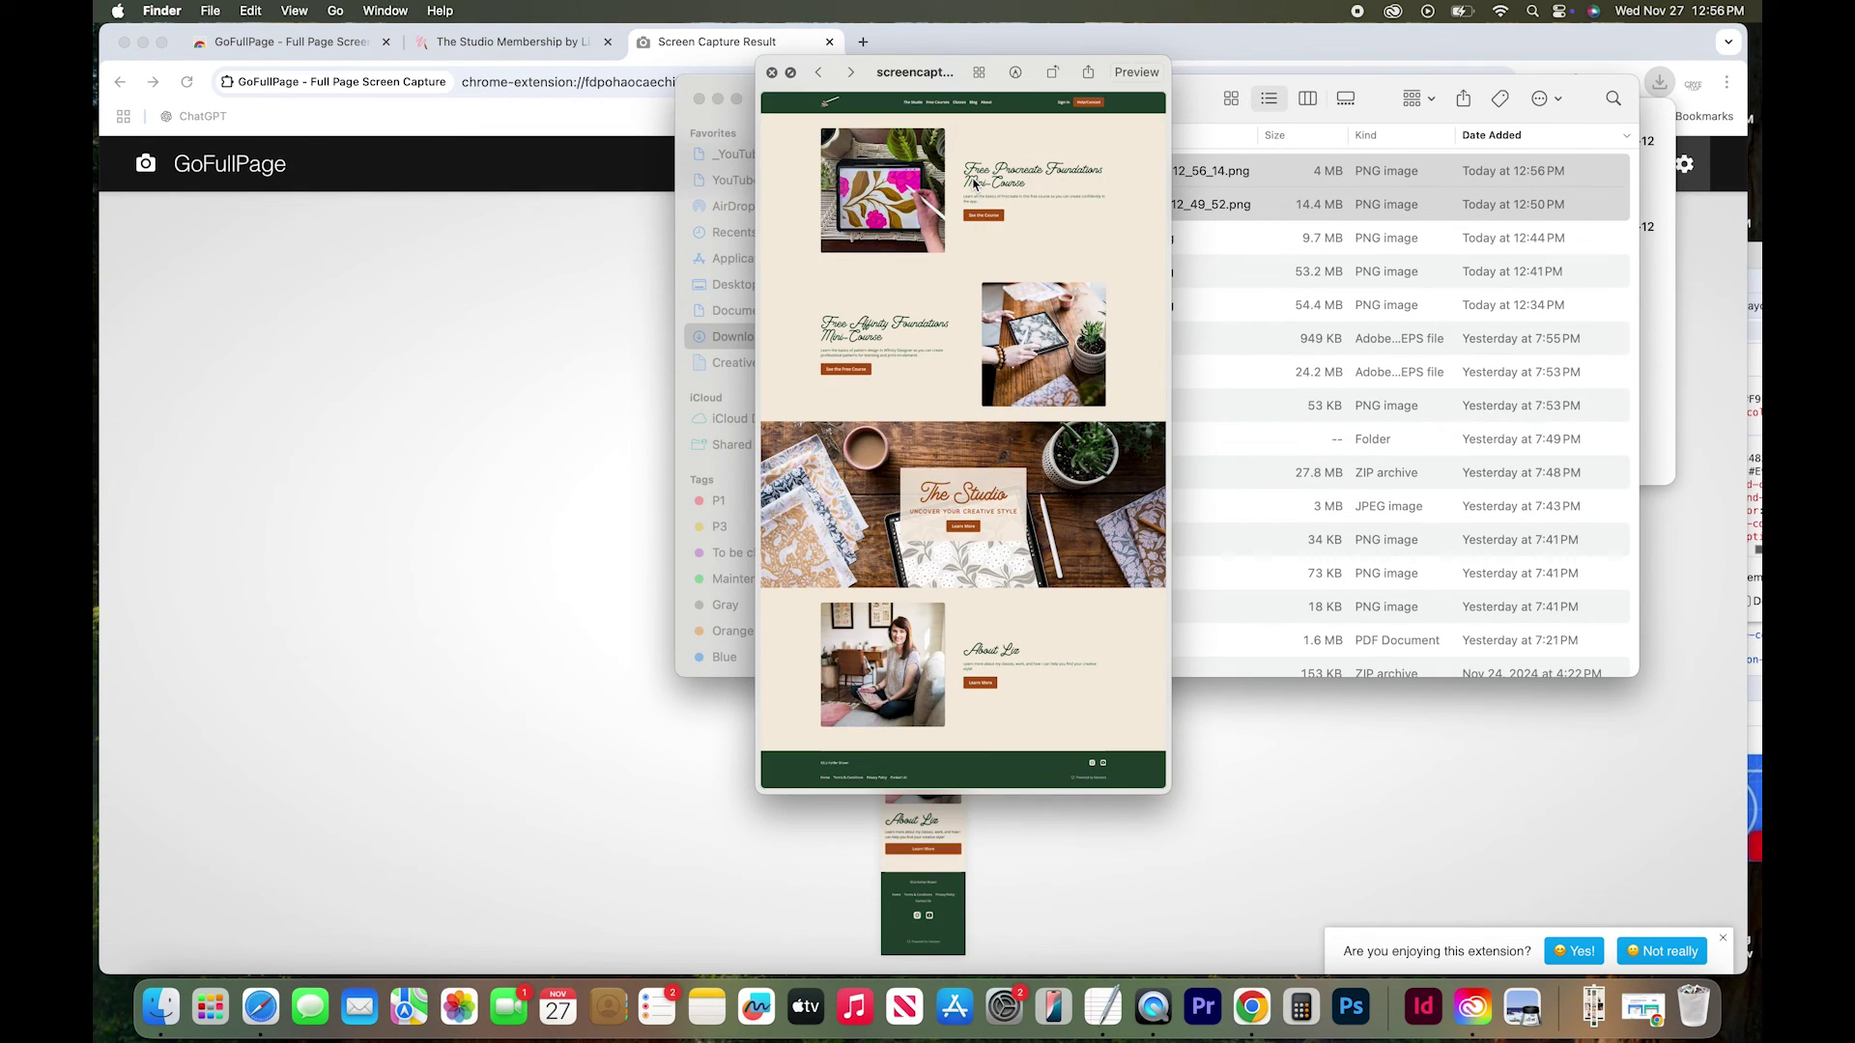
{"action": "left_click", "coordinate": [525, 273]}
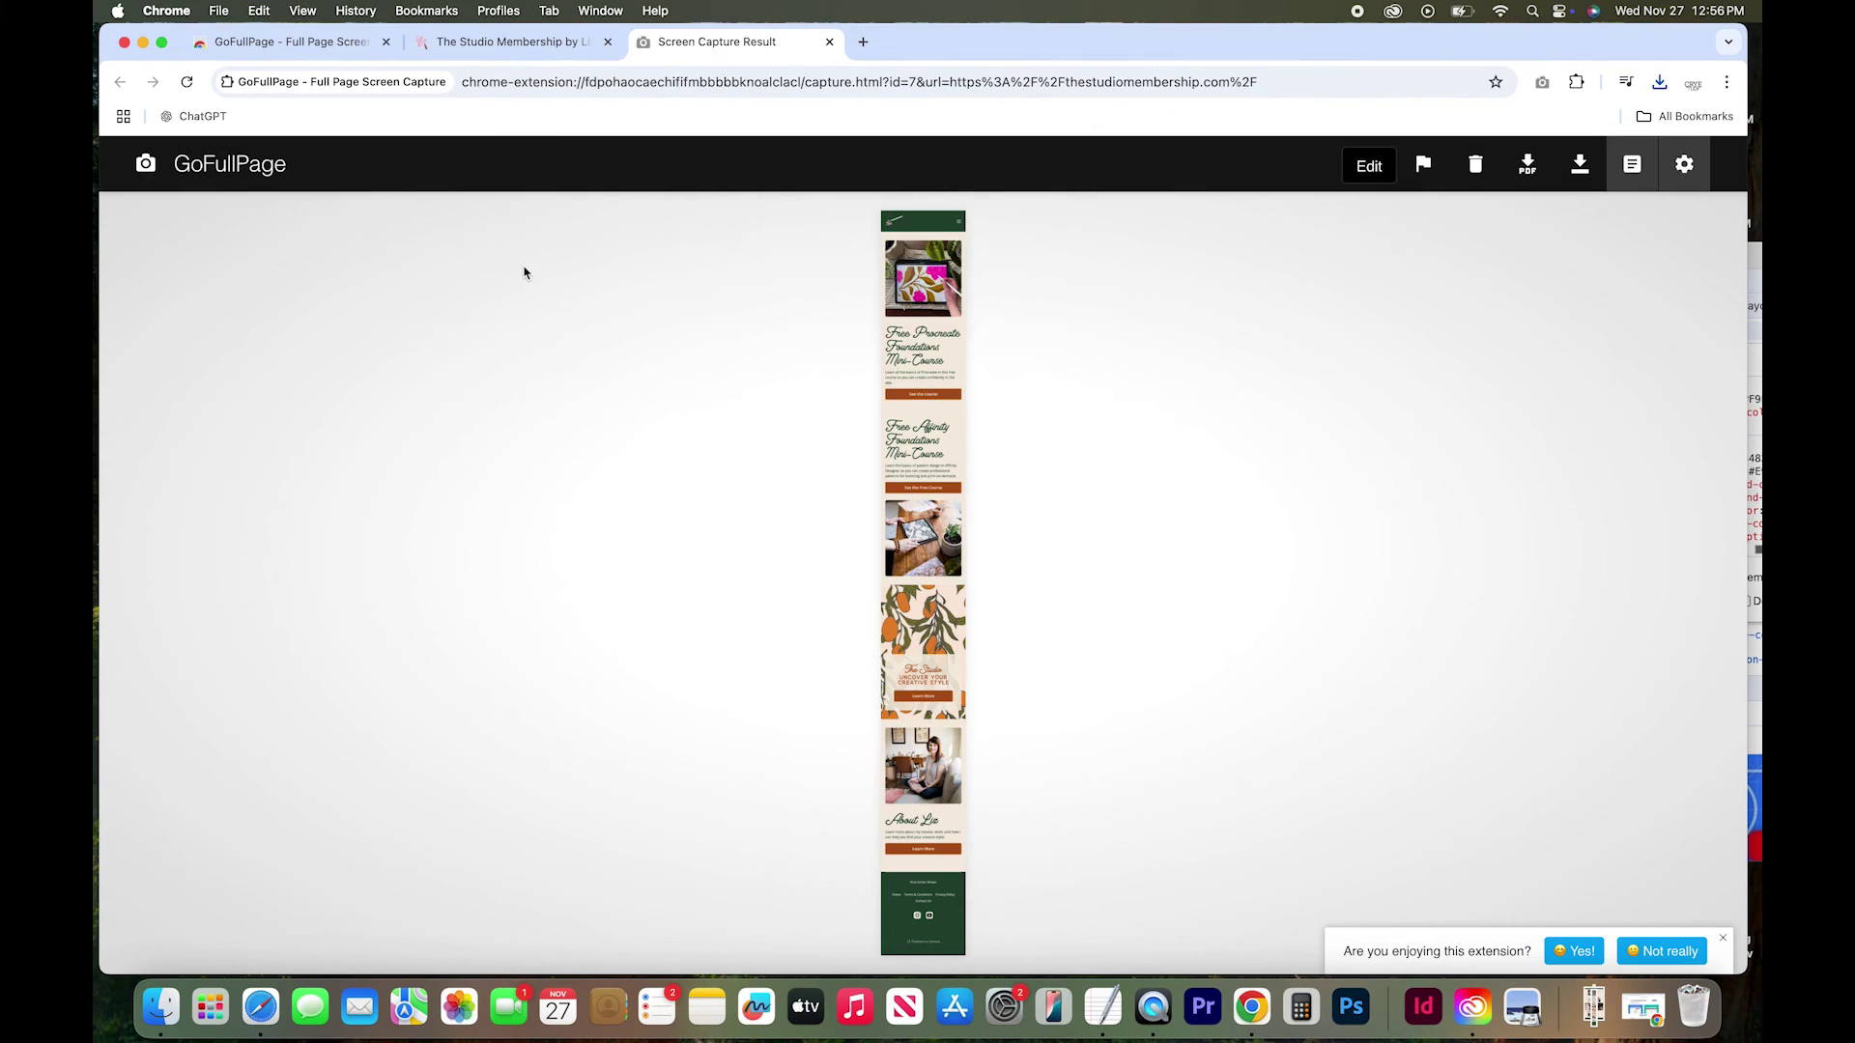